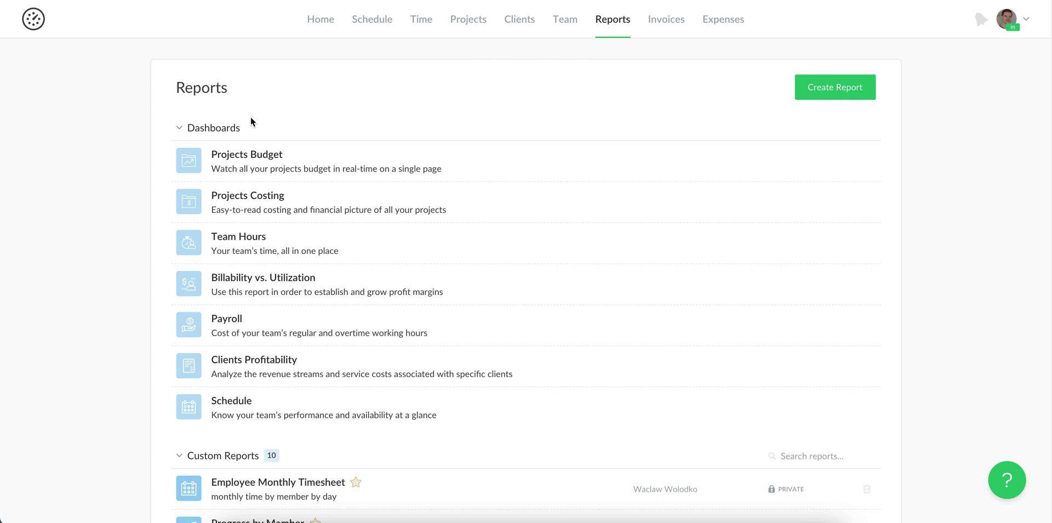
Step: Browse the Projects Budget, Employee Monthly Timesheet, Progress by Member and Time by Task reports
left_click(274, 156)
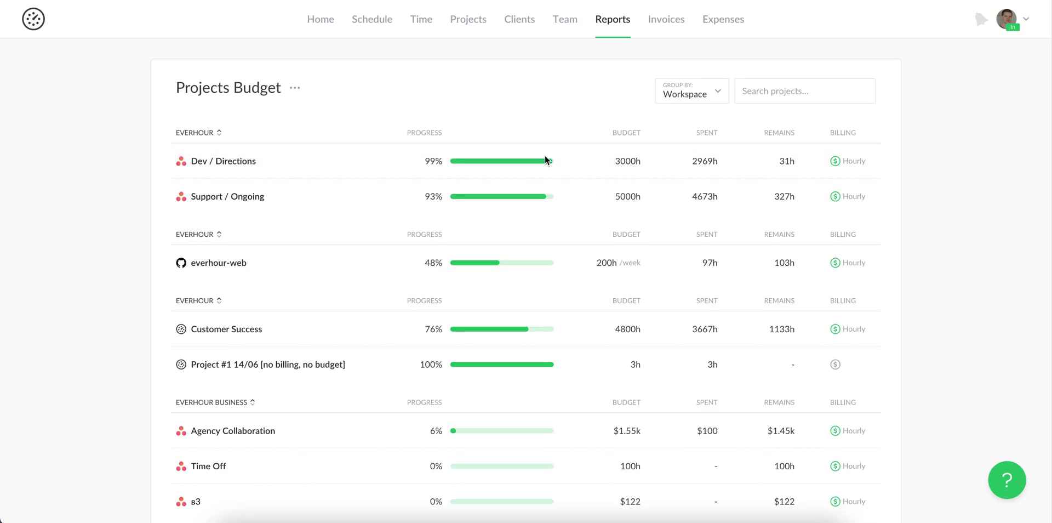
left_click(296, 89)
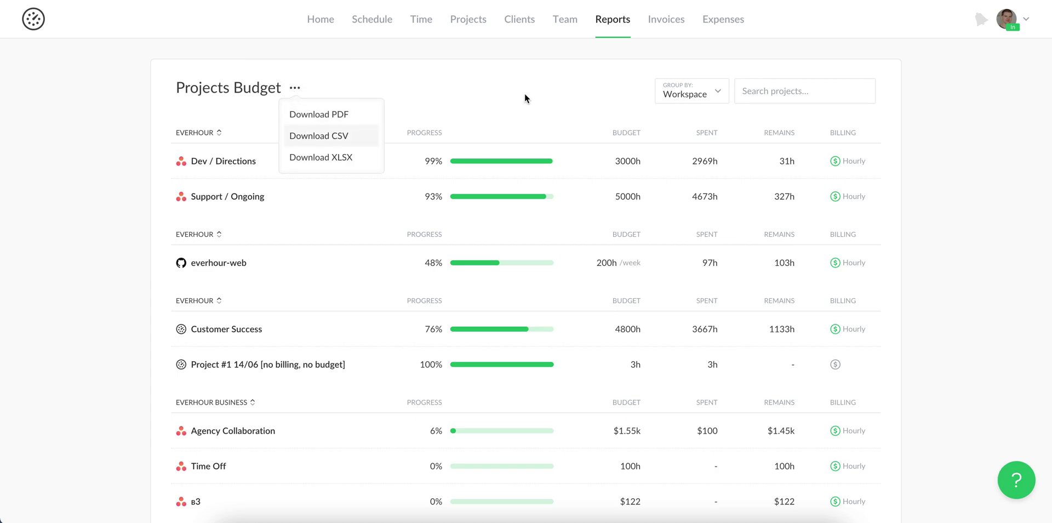
left_click(607, 26)
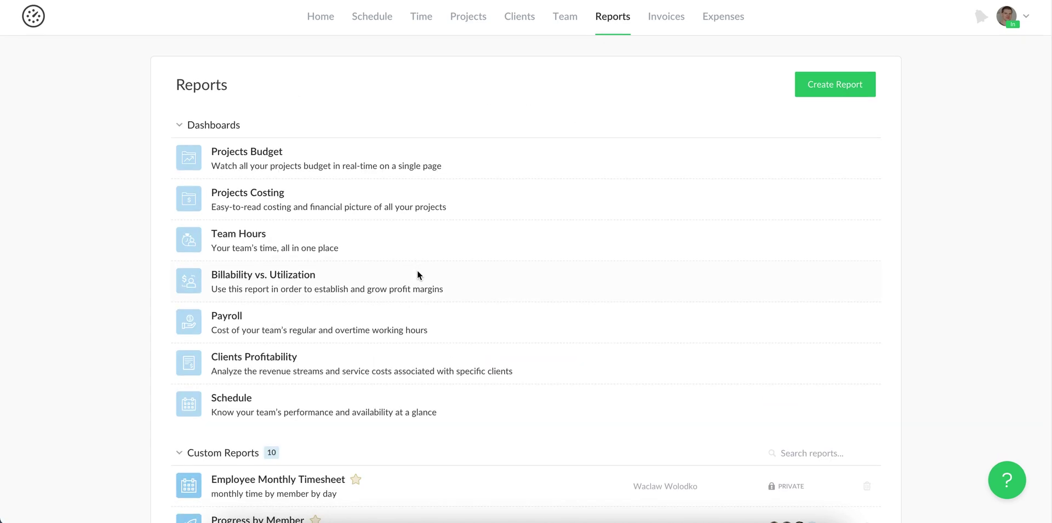
scroll(418, 274, "down", 1)
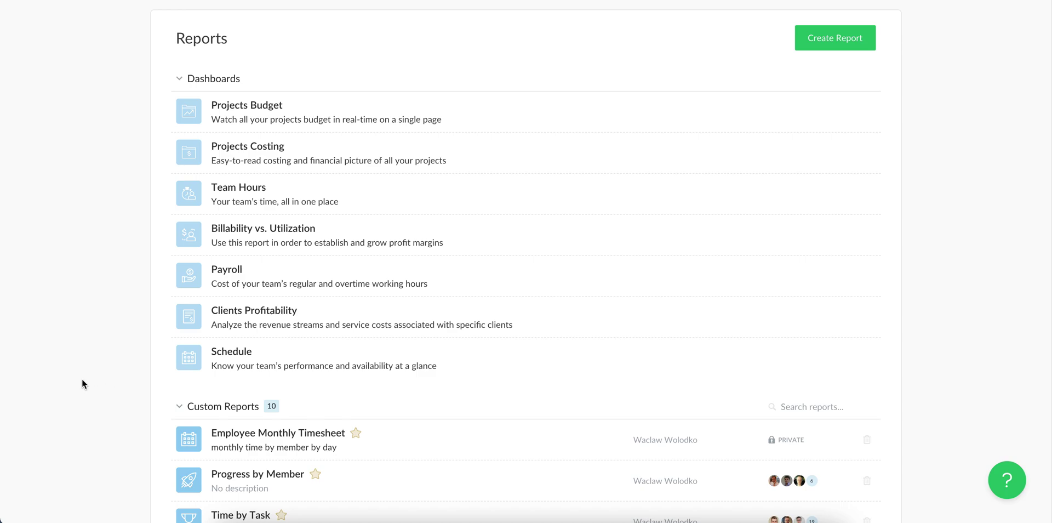
left_click(272, 438)
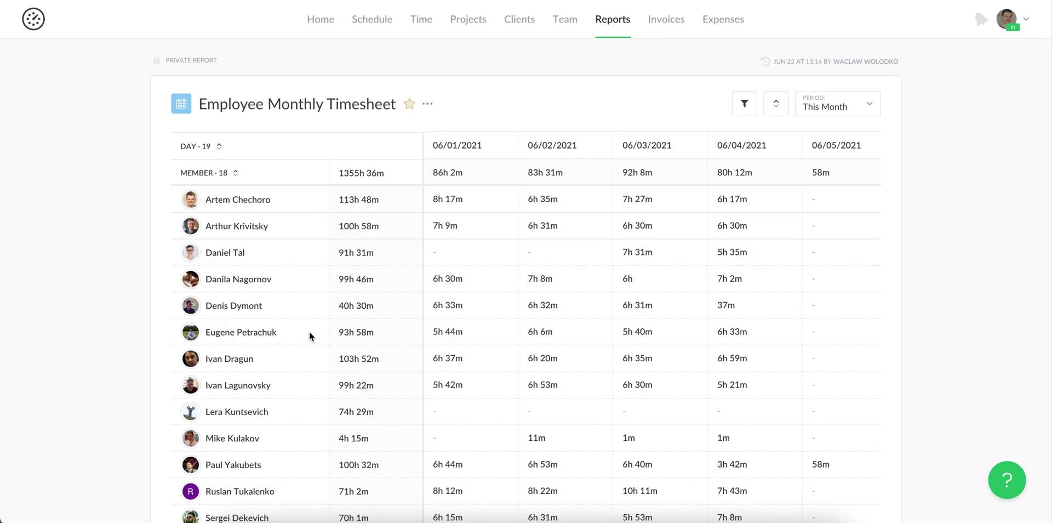
left_click(614, 22)
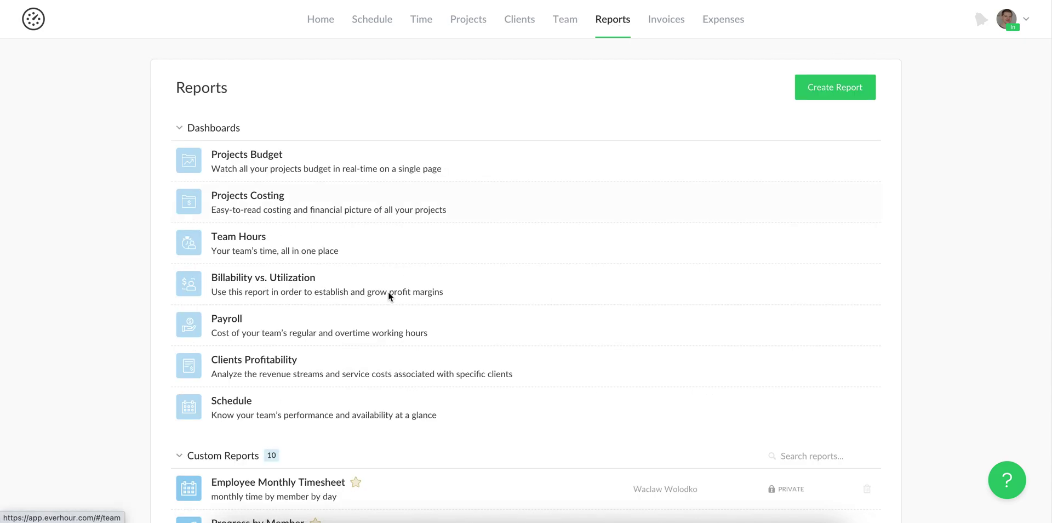
scroll(301, 425, "down", 1)
left_click(278, 481)
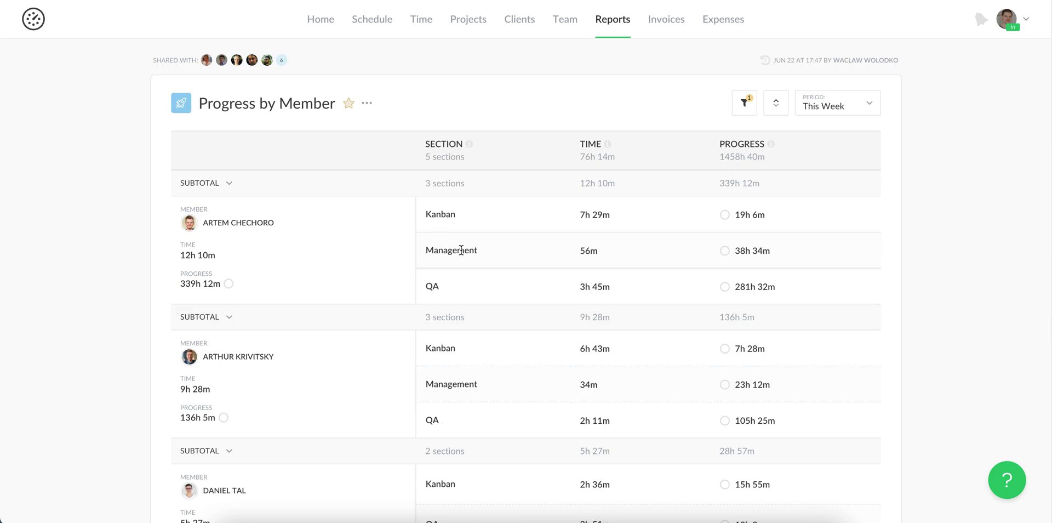
left_click(619, 22)
scroll(334, 342, "down", 1)
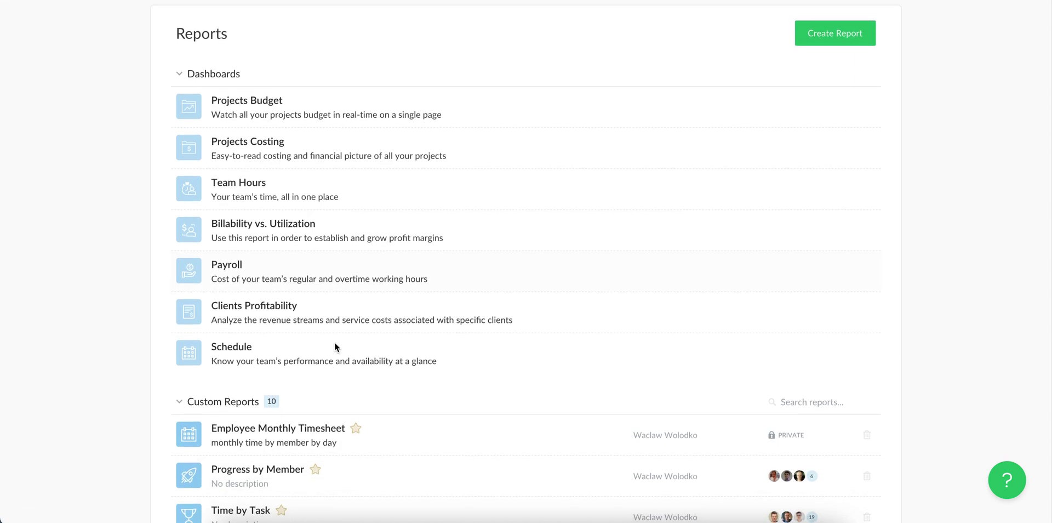
left_click(245, 511)
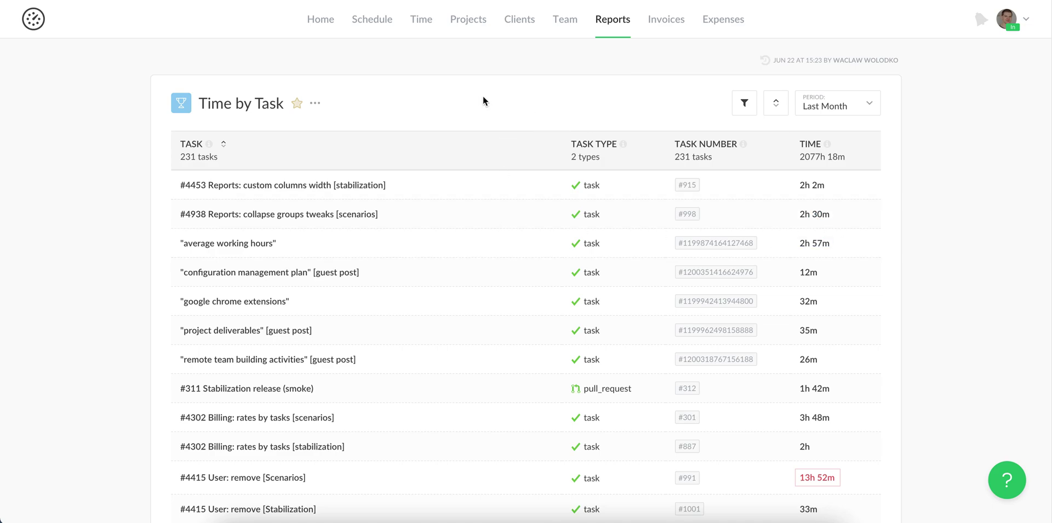
left_click(618, 22)
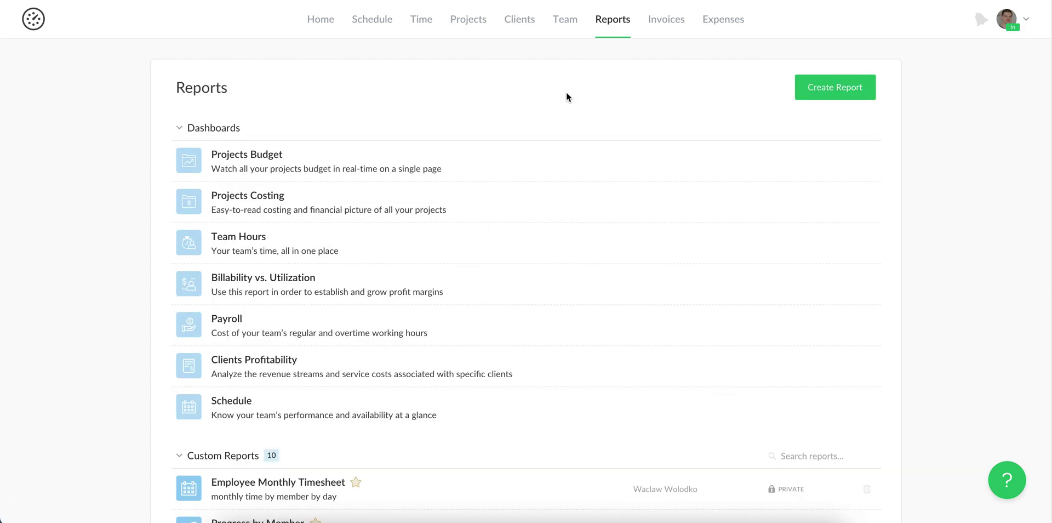
Step: Start a new report and add the Comments, Day and Project columns
left_click(825, 99)
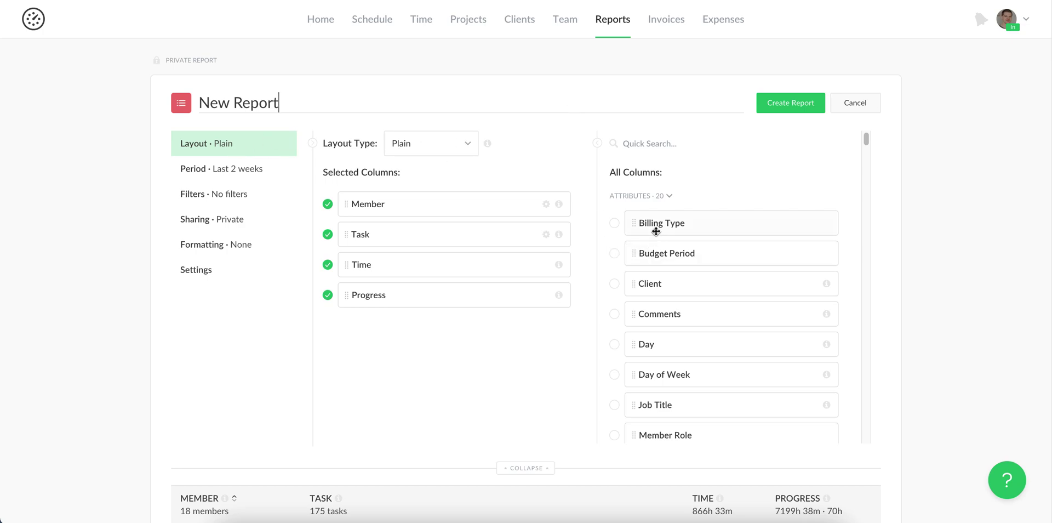
left_click(614, 316)
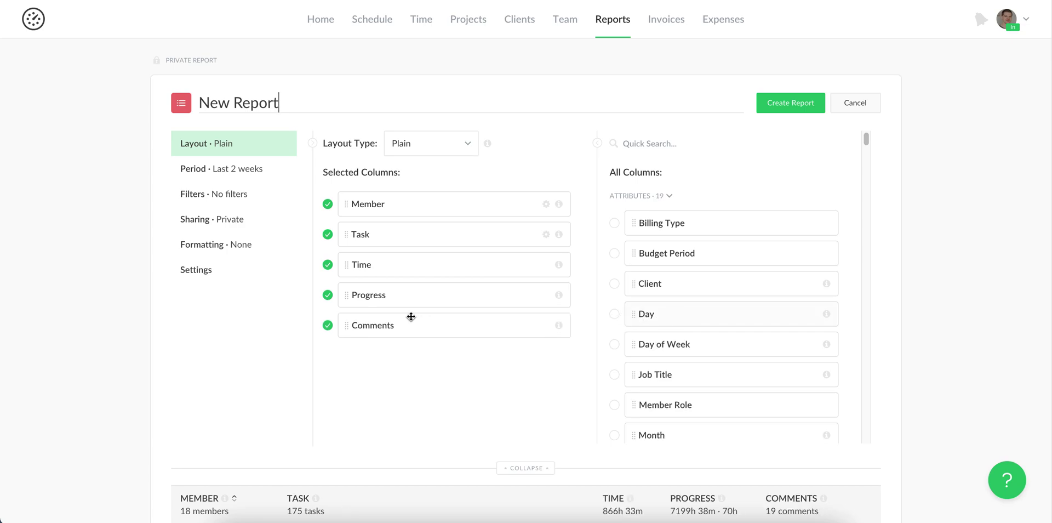
left_click_drag(656, 315, 414, 315)
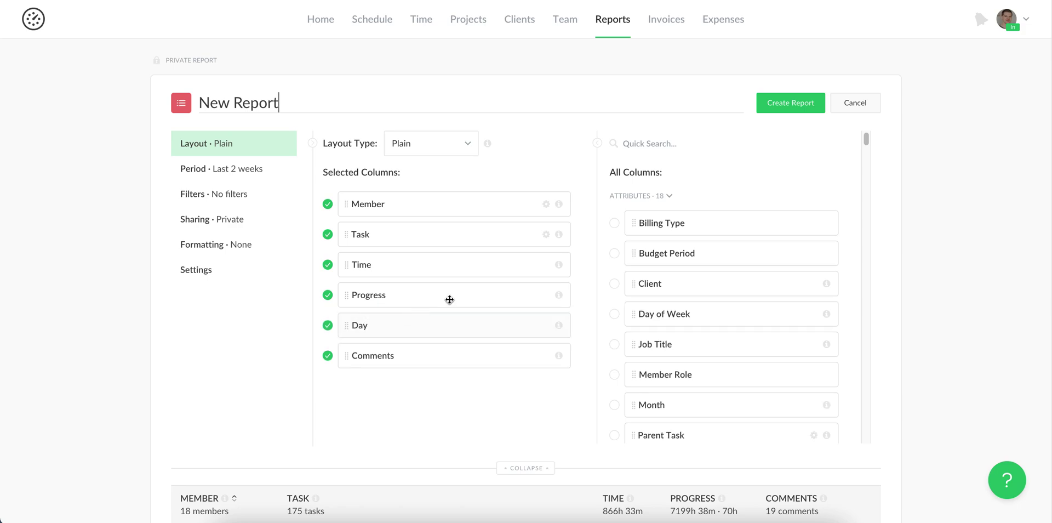
left_click(642, 142)
type("project")
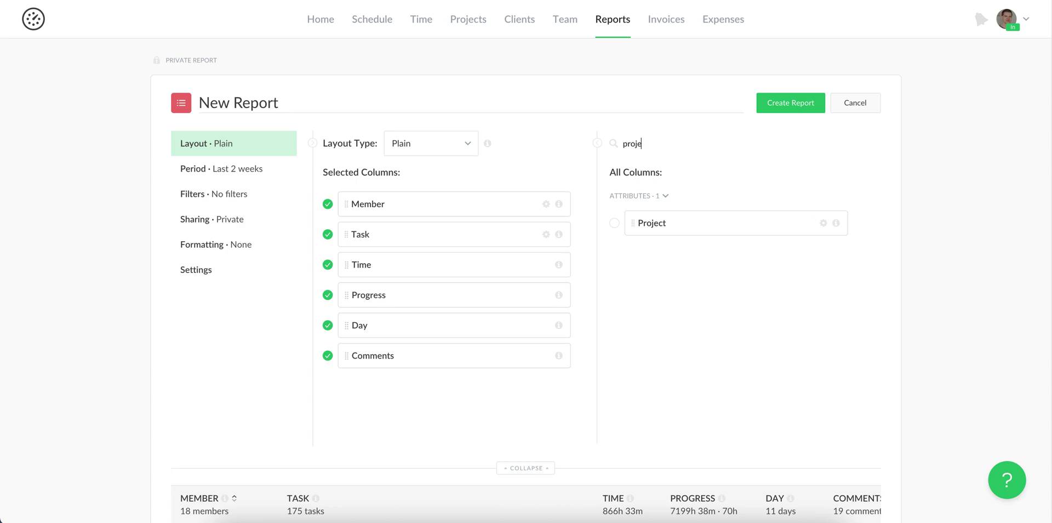
left_click(614, 223)
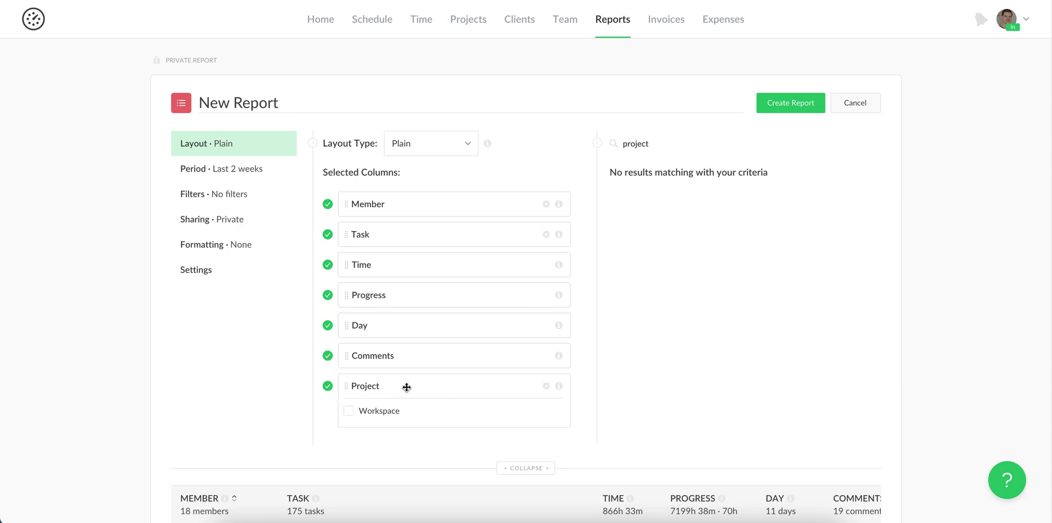
Step: Remove the Comments, Day, Progress and Project columns, leaving Member, Task and Time
left_click(328, 355)
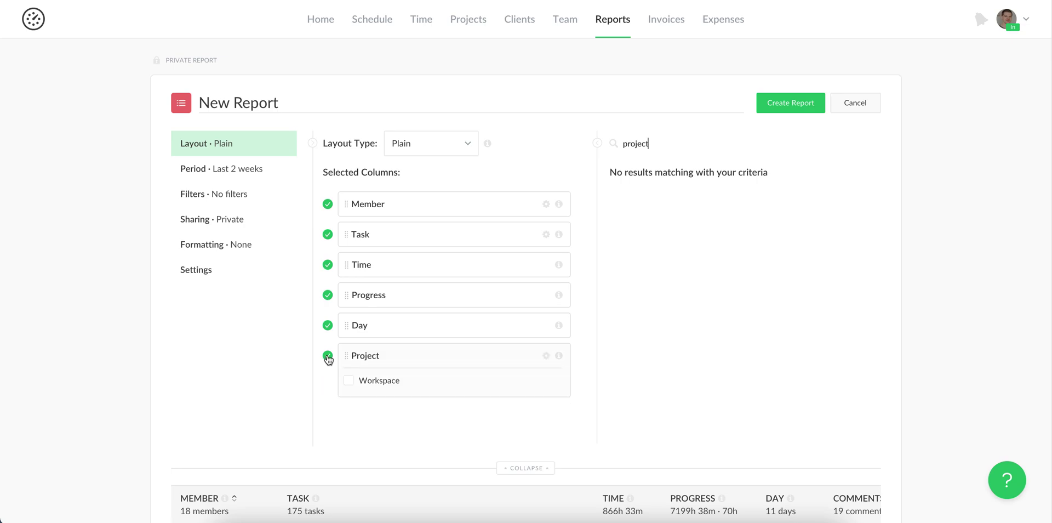
left_click(327, 326)
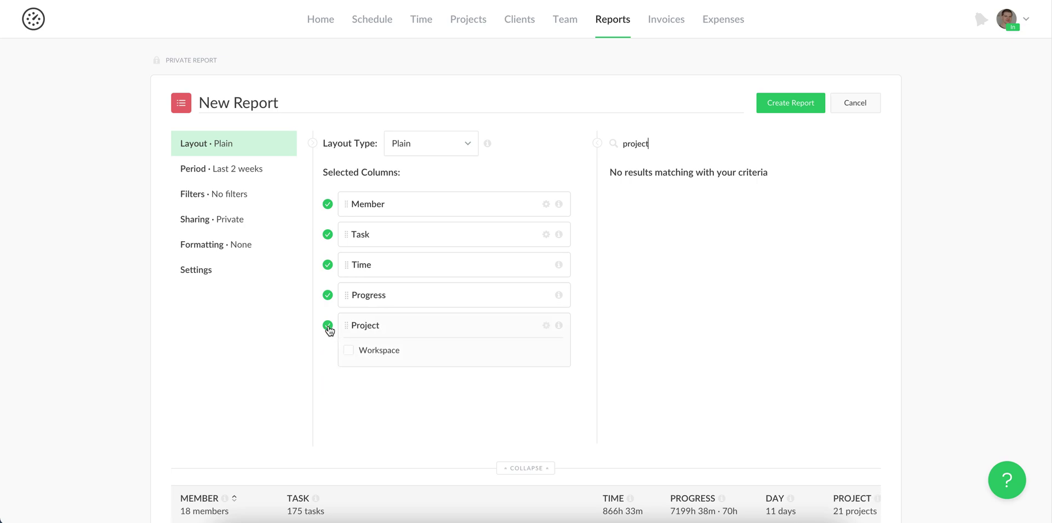
left_click(327, 294)
left_click_drag(404, 295, 408, 228)
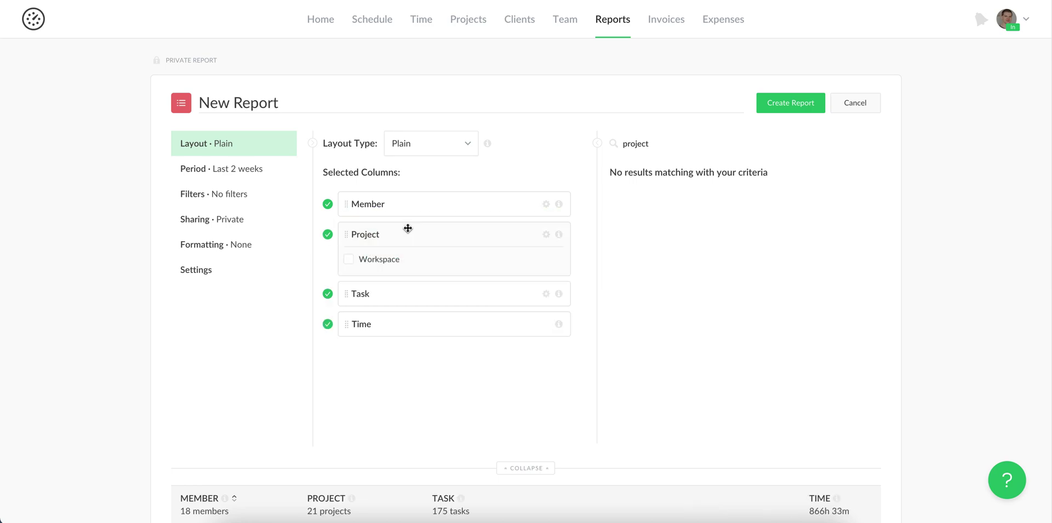
left_click(328, 236)
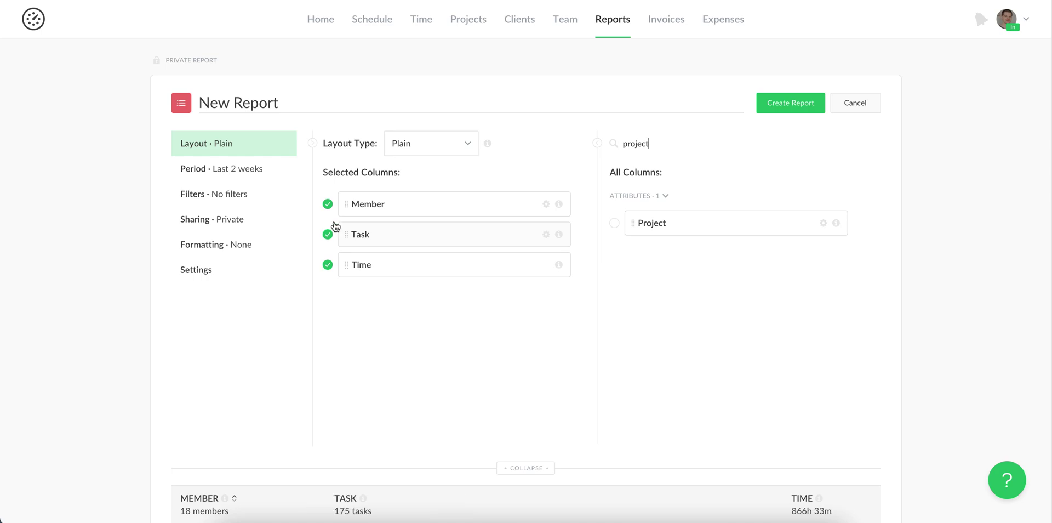
left_click(450, 148)
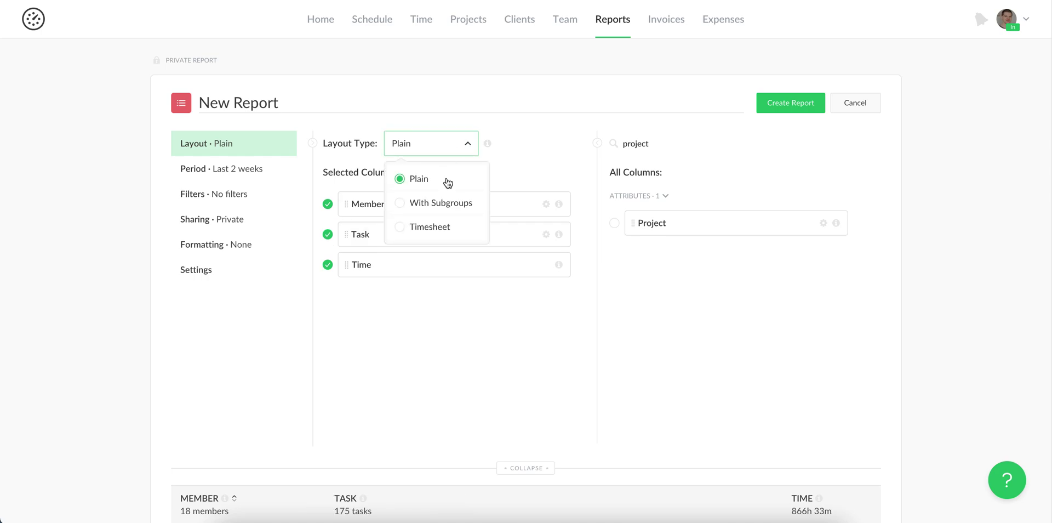
scroll(496, 328, "down", 4)
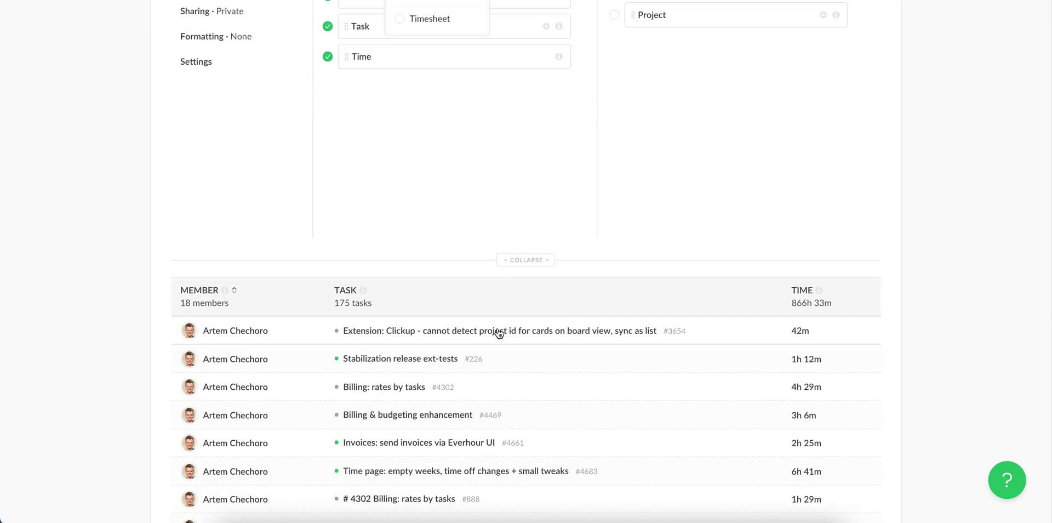
scroll(498, 333, "up", 2)
left_click(447, 69)
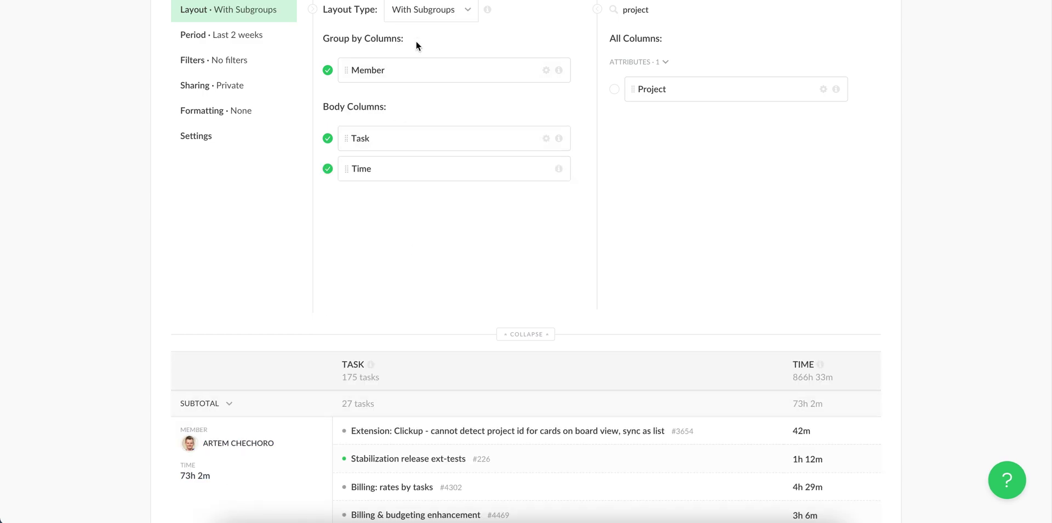
left_click(425, 11)
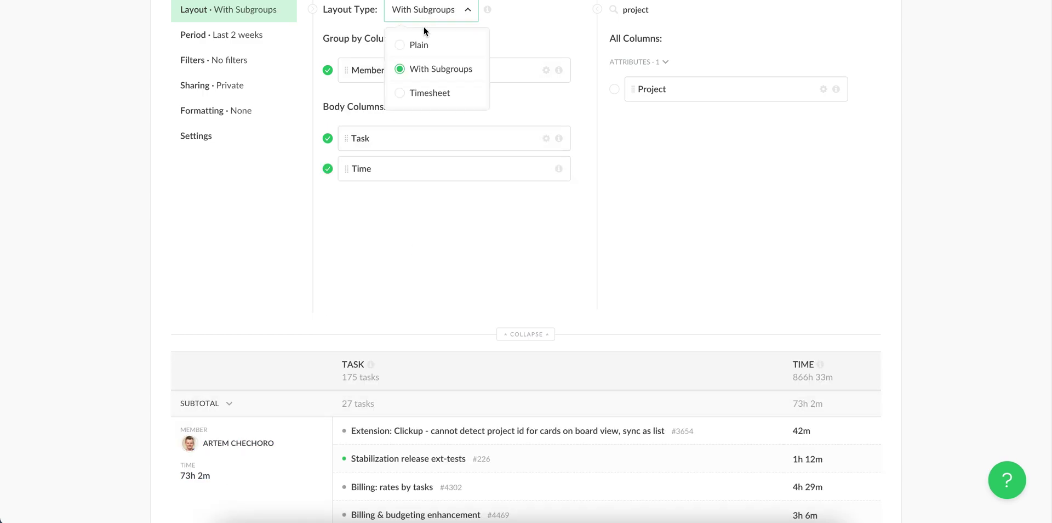
left_click(429, 93)
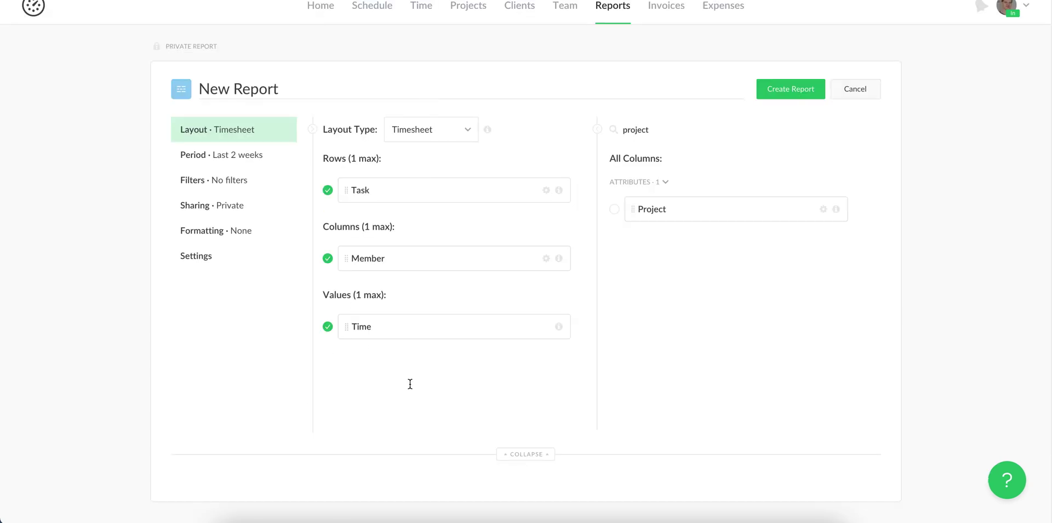
scroll(410, 389, "down", 8)
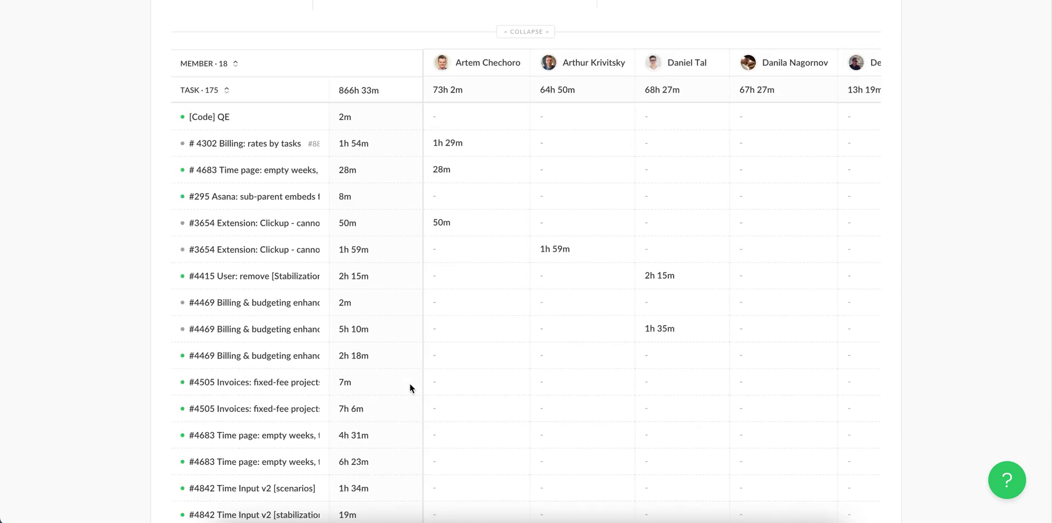
scroll(410, 382, "up", 8)
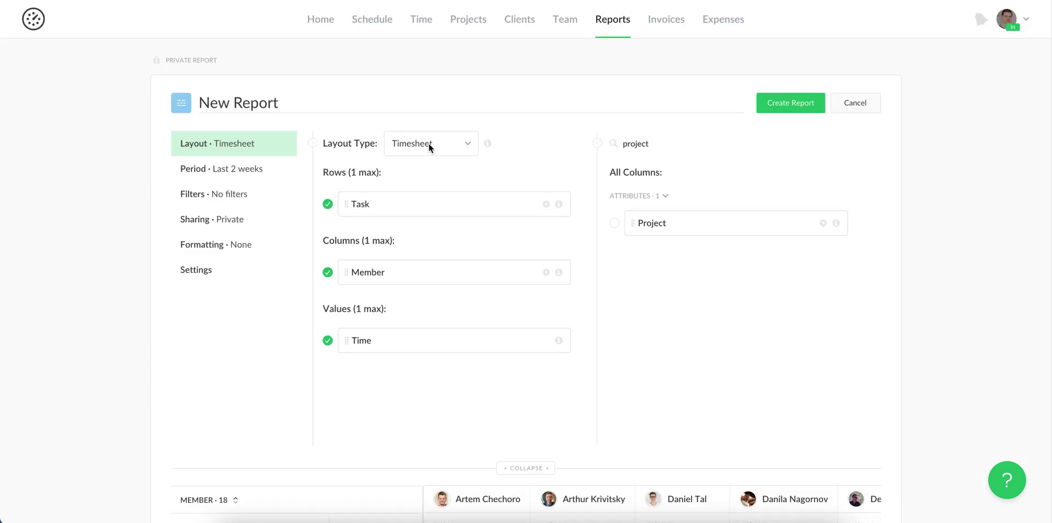
left_click(428, 143)
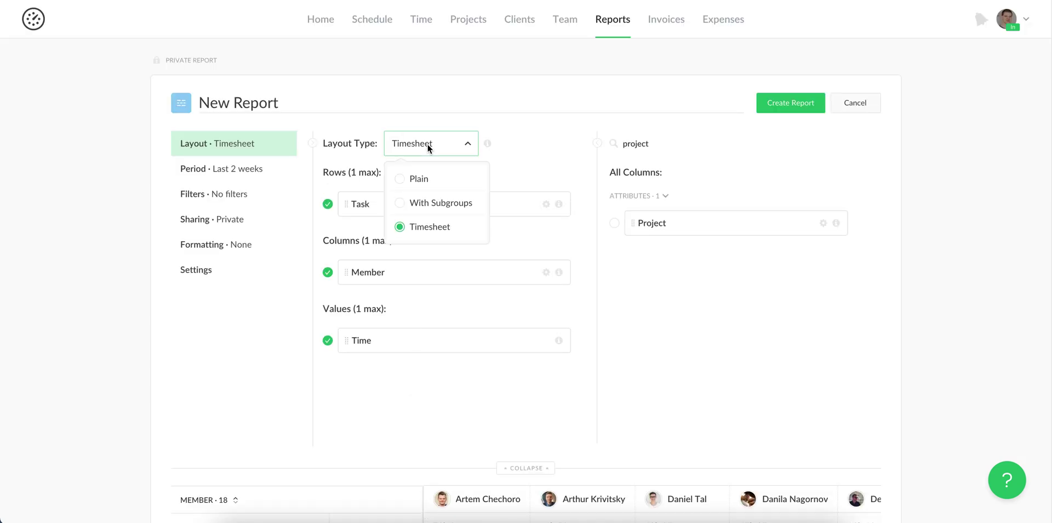
left_click(426, 178)
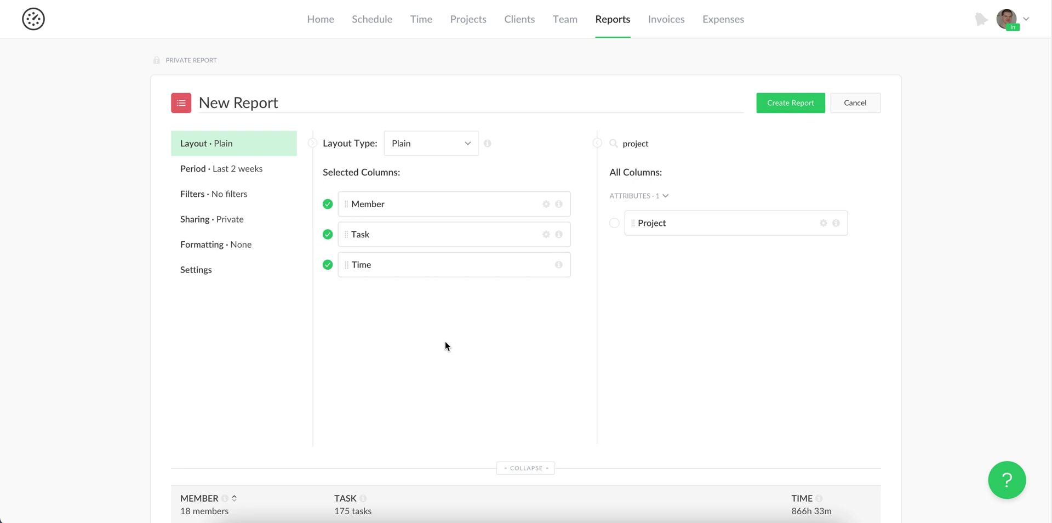
Step: Enable Job Title under the Member column so titles like QA Lead appear
left_click(547, 205)
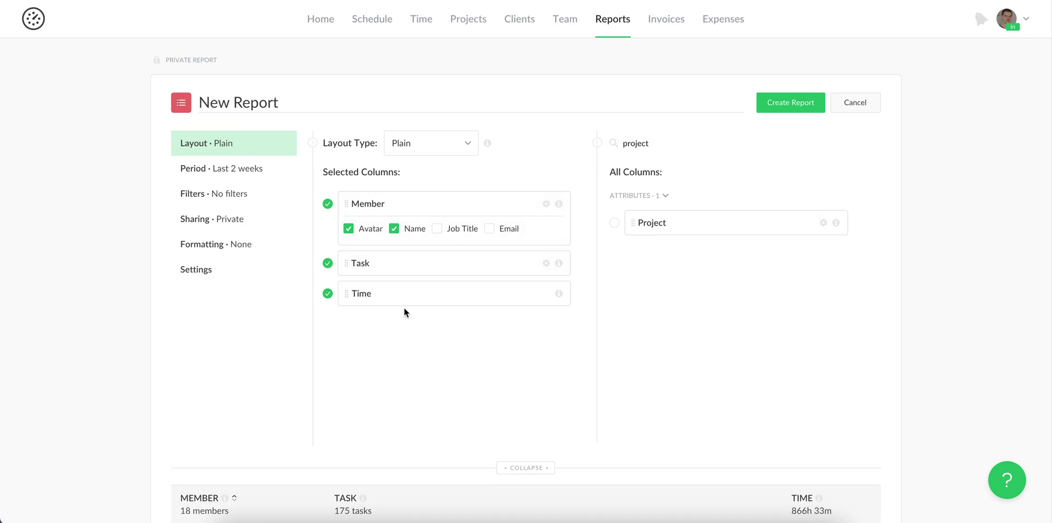
scroll(403, 307, "down", 2)
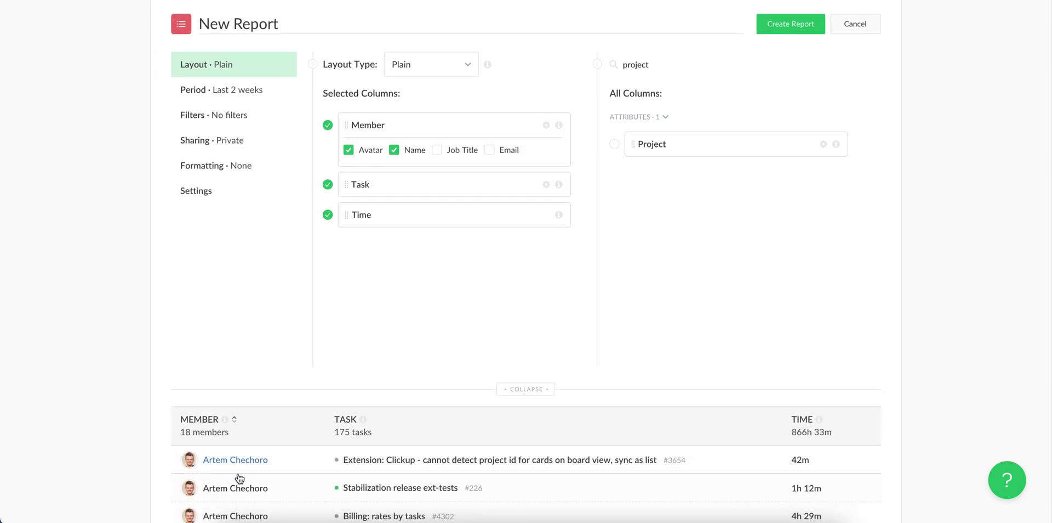
left_click(437, 150)
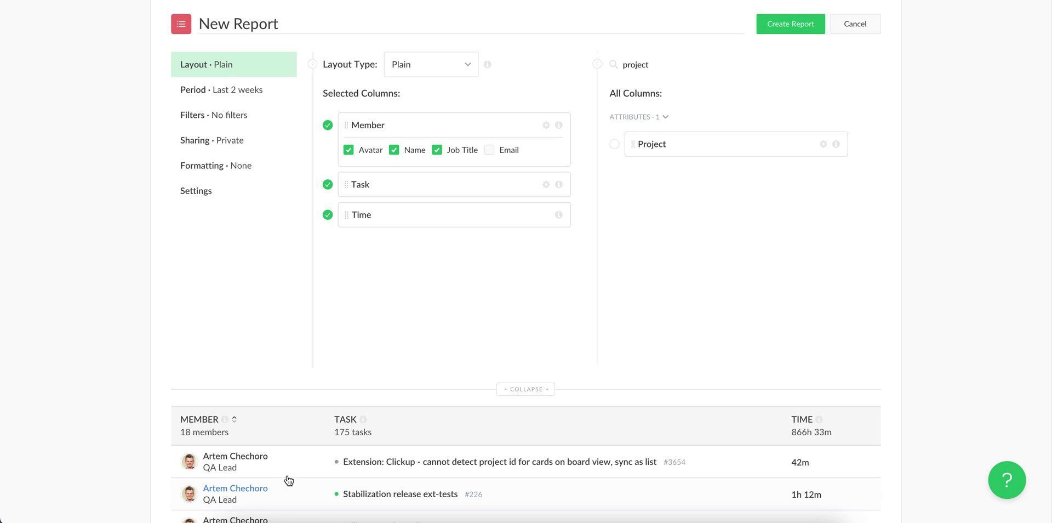
scroll(290, 471, "down", 2)
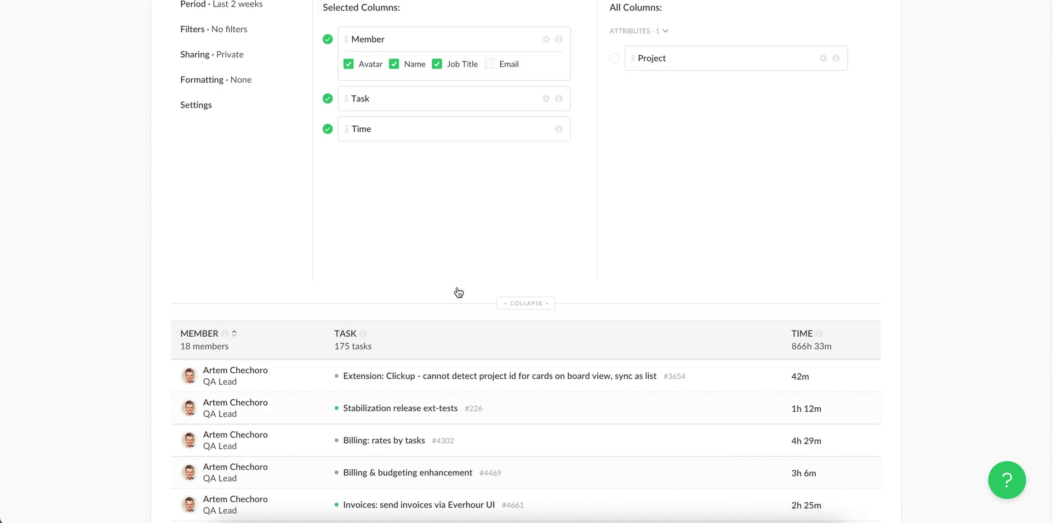
scroll(458, 288, "up", 4)
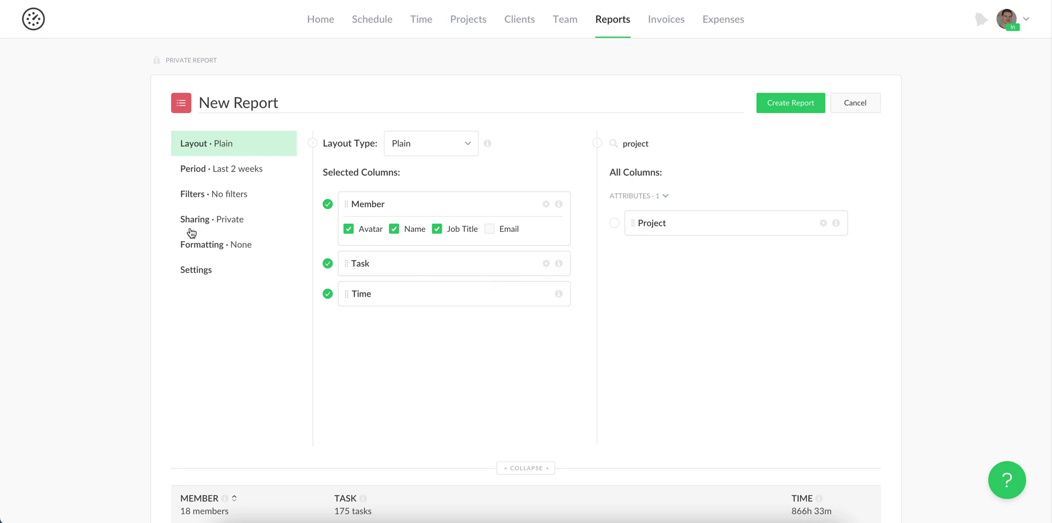
Step: Set the report period to This Month (Jun 1–30, 2021) and show the Filters section
left_click(234, 175)
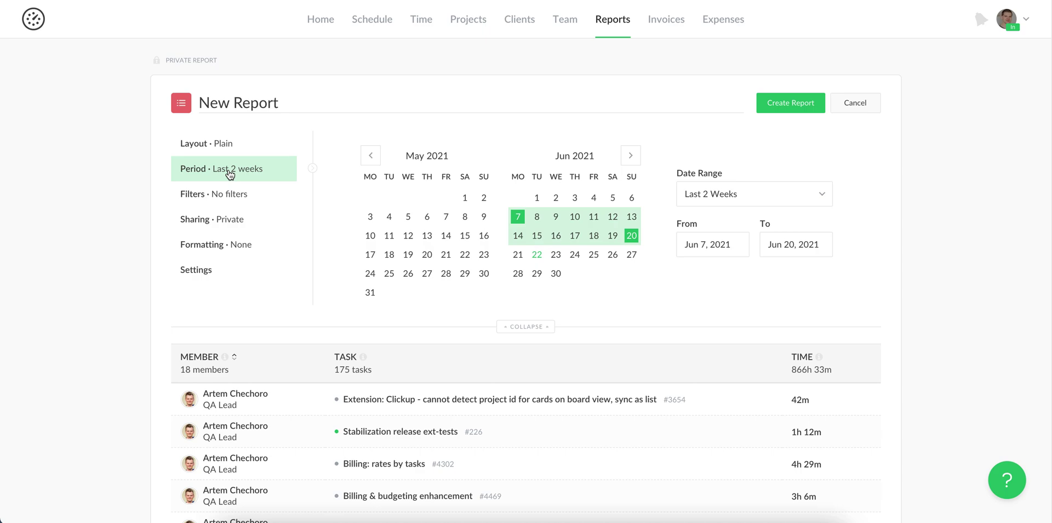
left_click(739, 195)
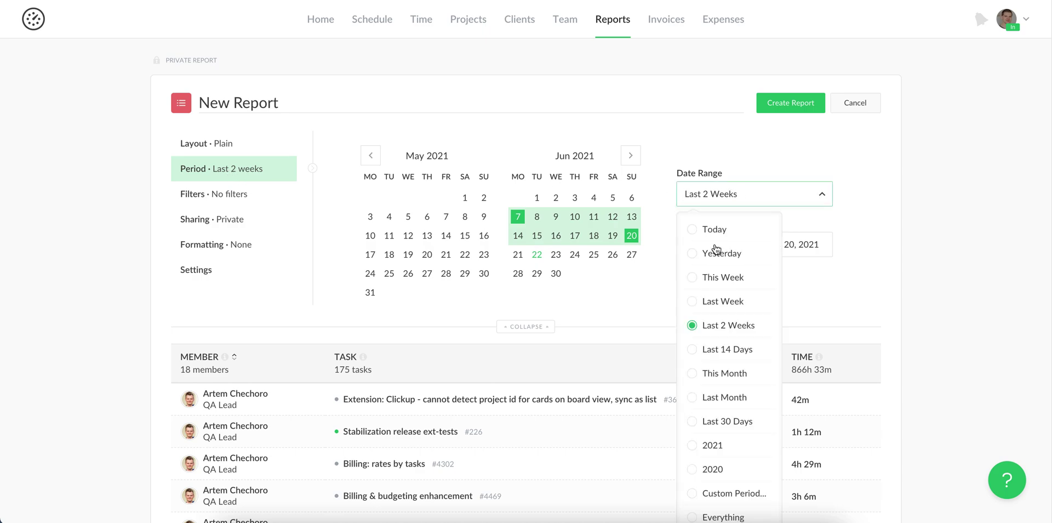
left_click(715, 375)
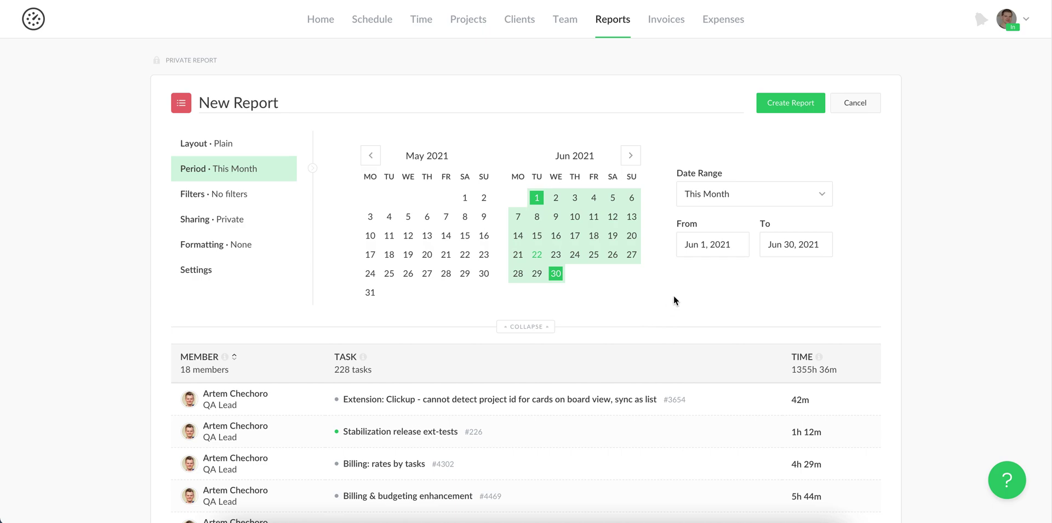
left_click(244, 198)
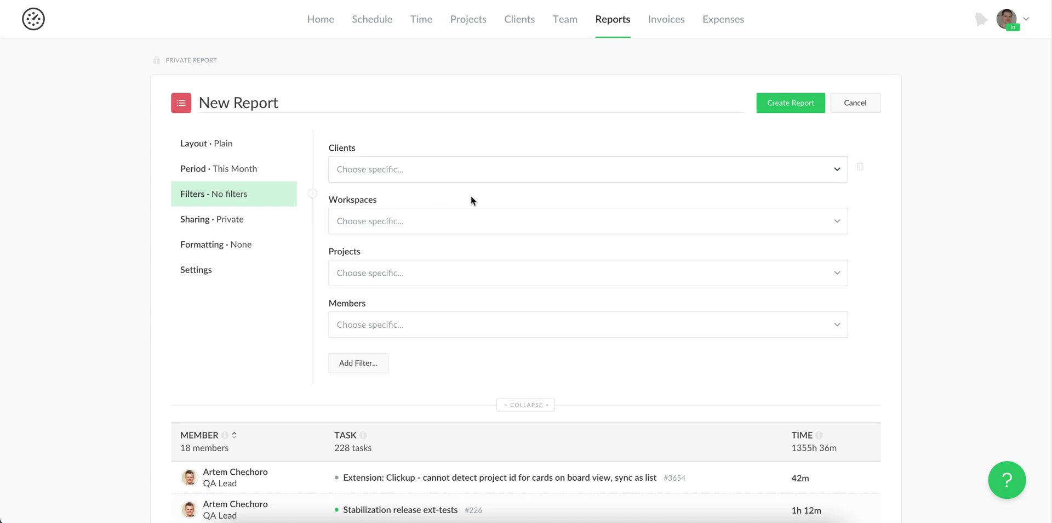
Step: Filter the report to three selected team members
left_click(490, 327)
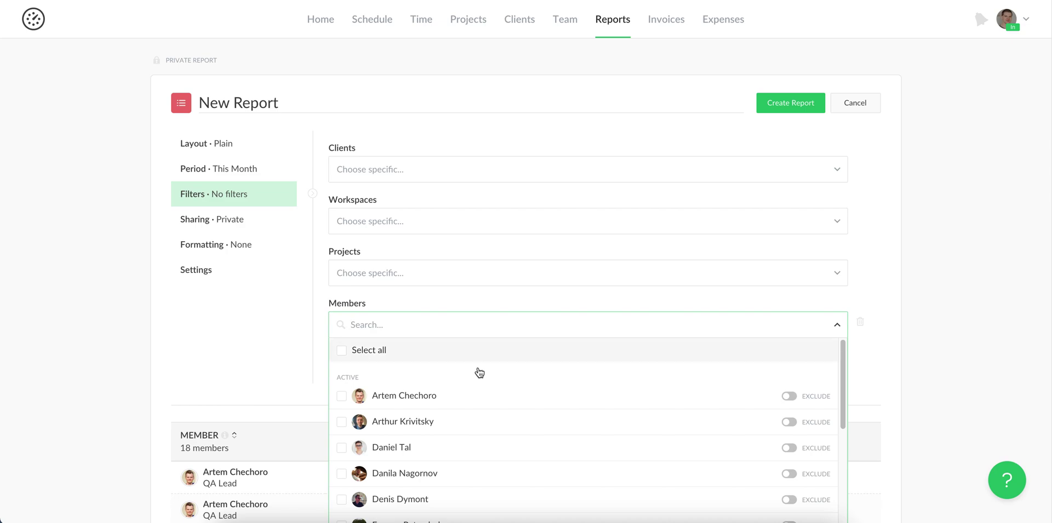
left_click(438, 402)
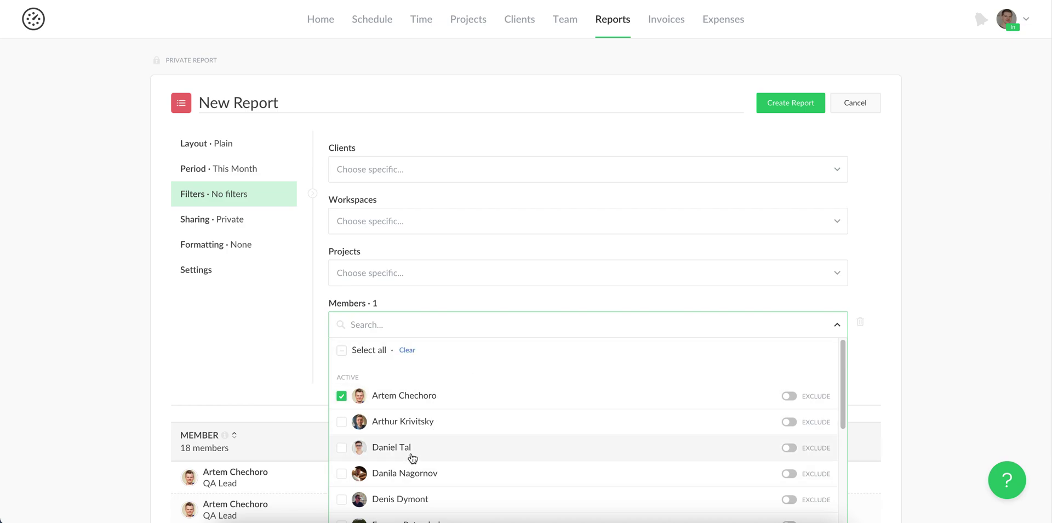
left_click(413, 459)
left_click(404, 503)
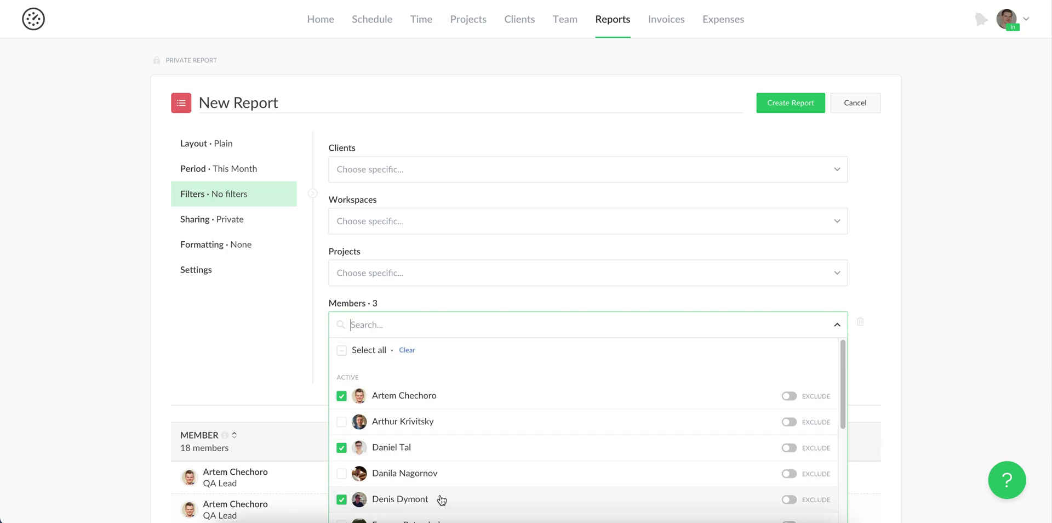
left_click(315, 316)
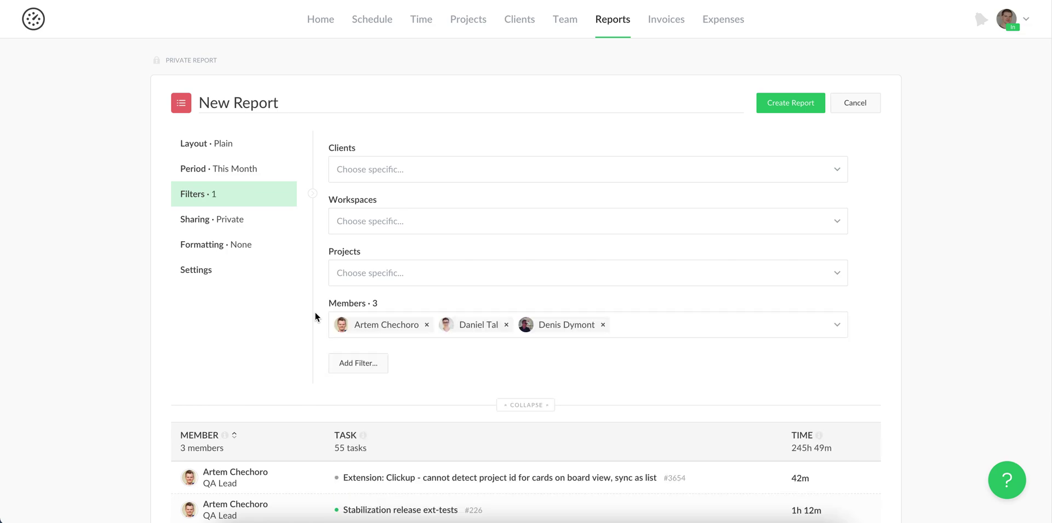
Step: Include everhour-web and Support / Ongoing projects and exclude Marketing / Ongoing
left_click(364, 266)
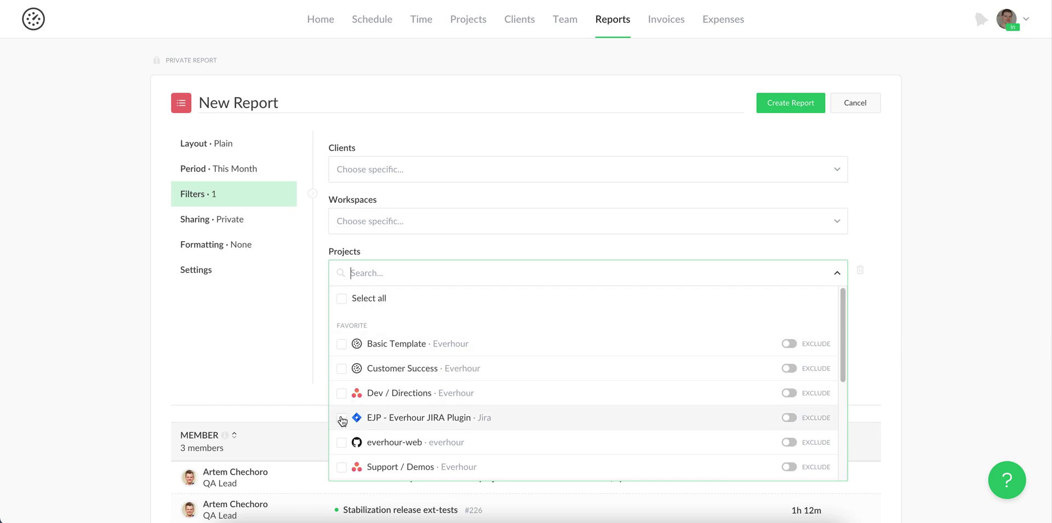
left_click(342, 443)
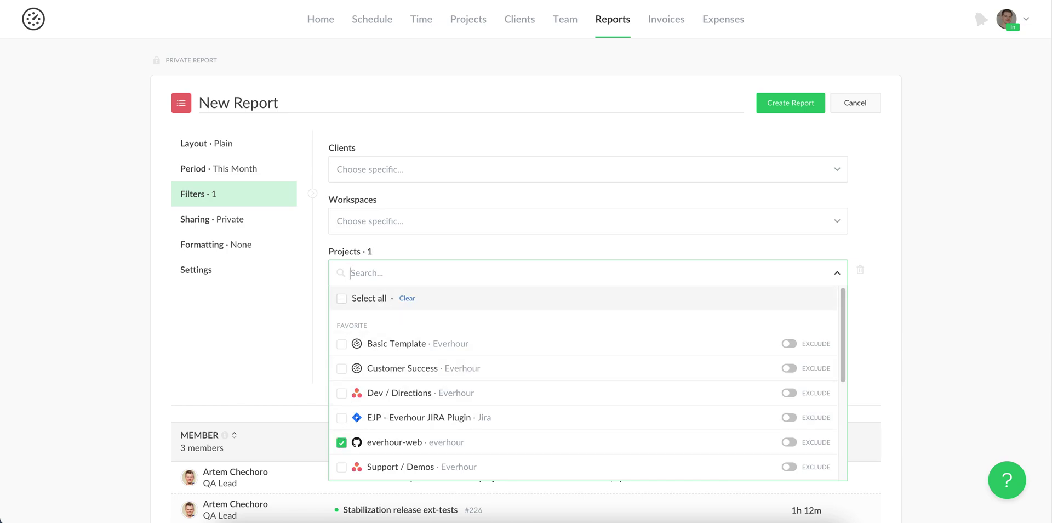
type("ongoing")
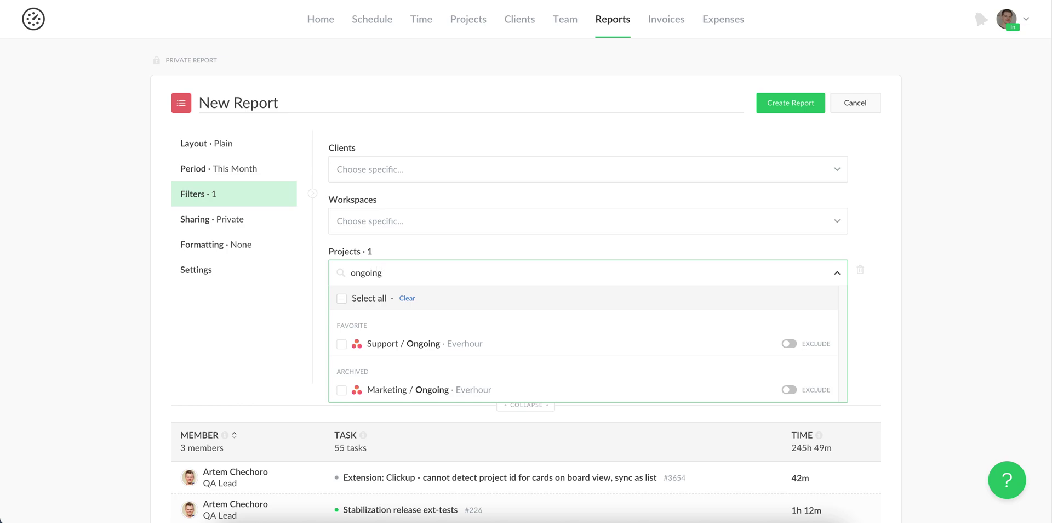
left_click(341, 344)
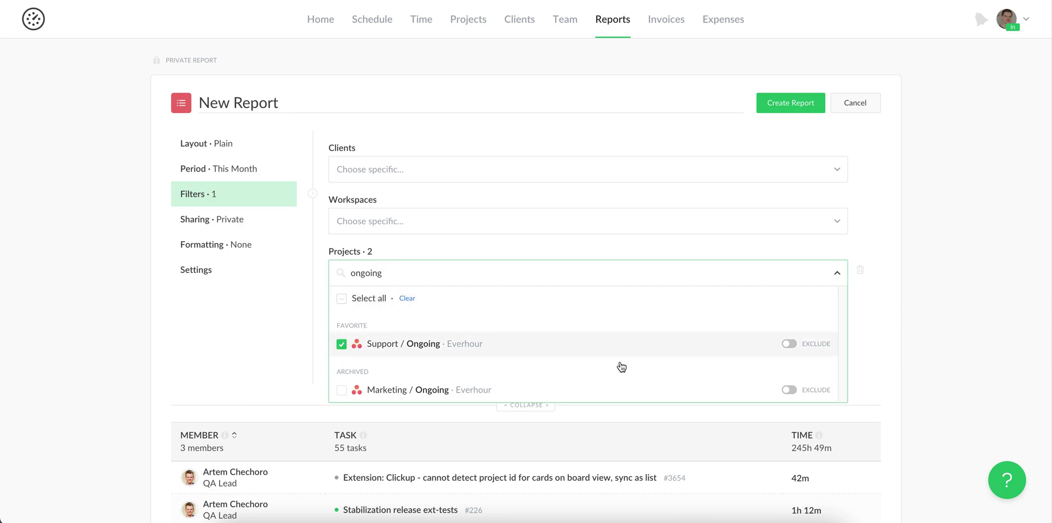
left_click(790, 390)
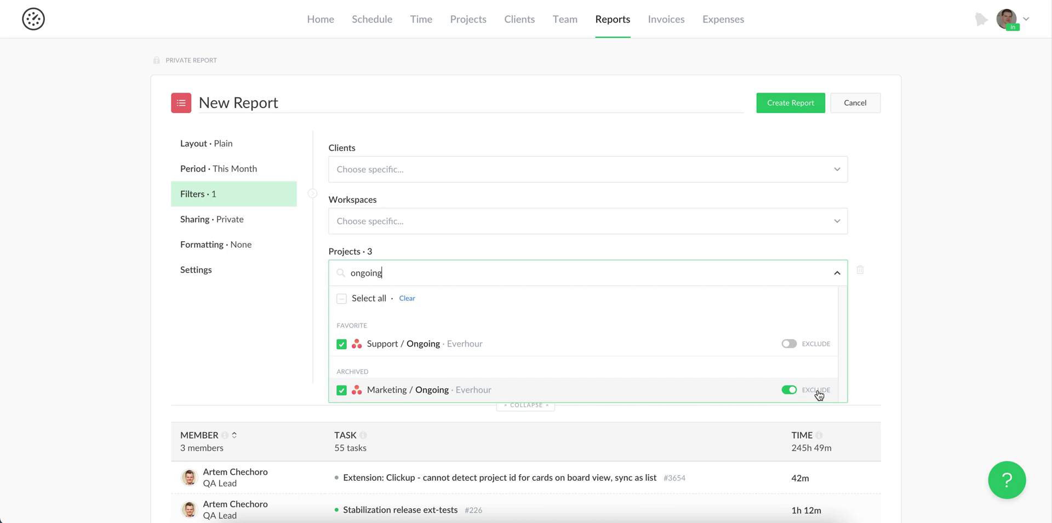
left_click(874, 318)
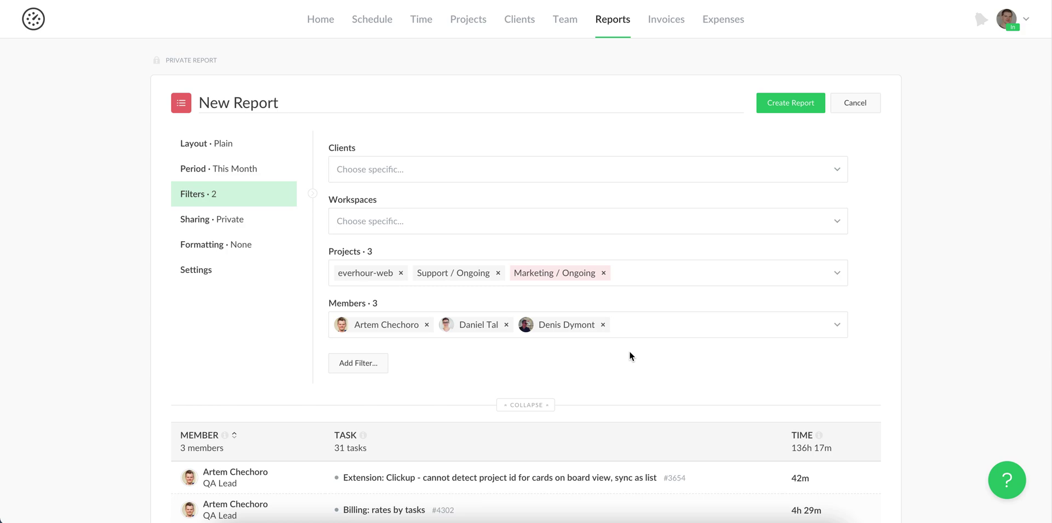
Step: Add a Task Name filter matching 'billing'
scroll(532, 331, "down", 1)
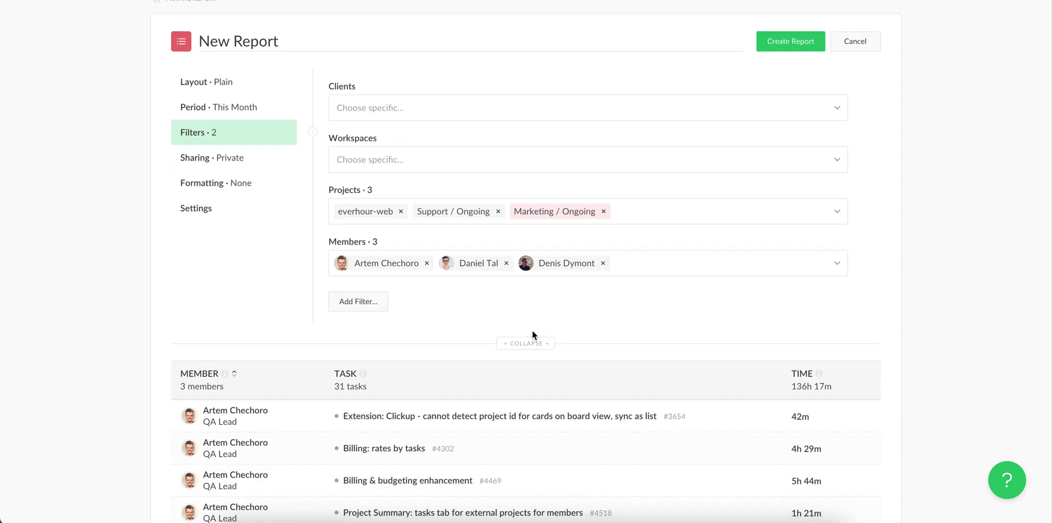
left_click(363, 303)
mouse_move(376, 374)
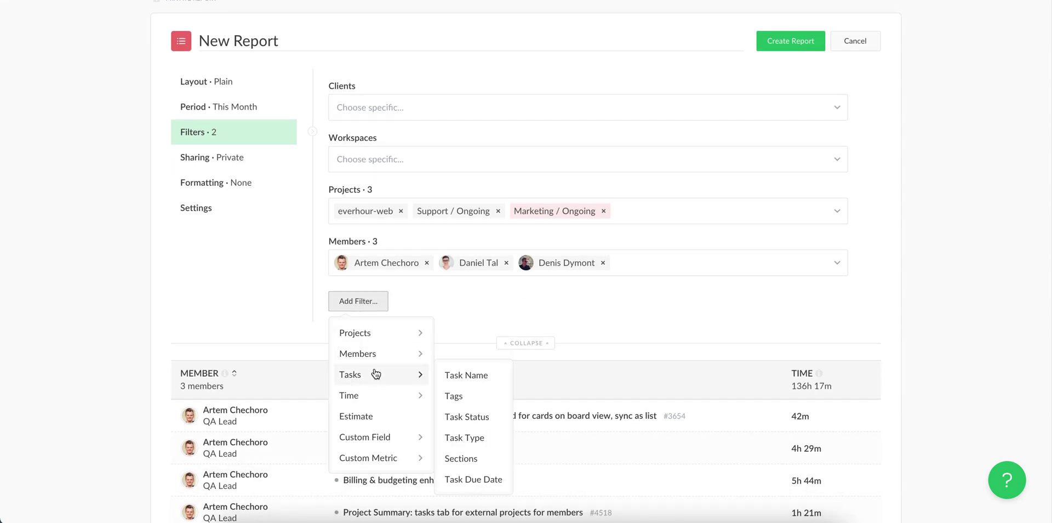
left_click(468, 373)
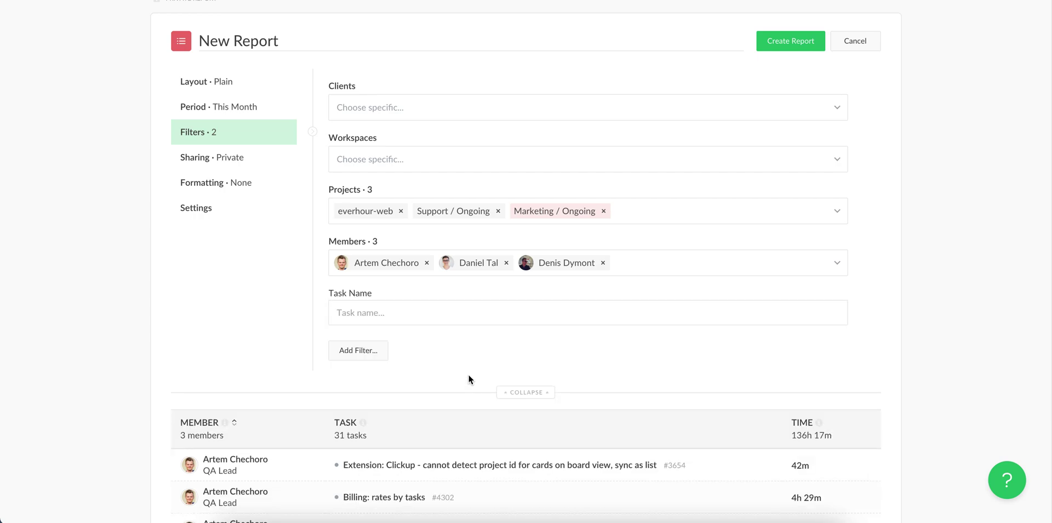
left_click(422, 315)
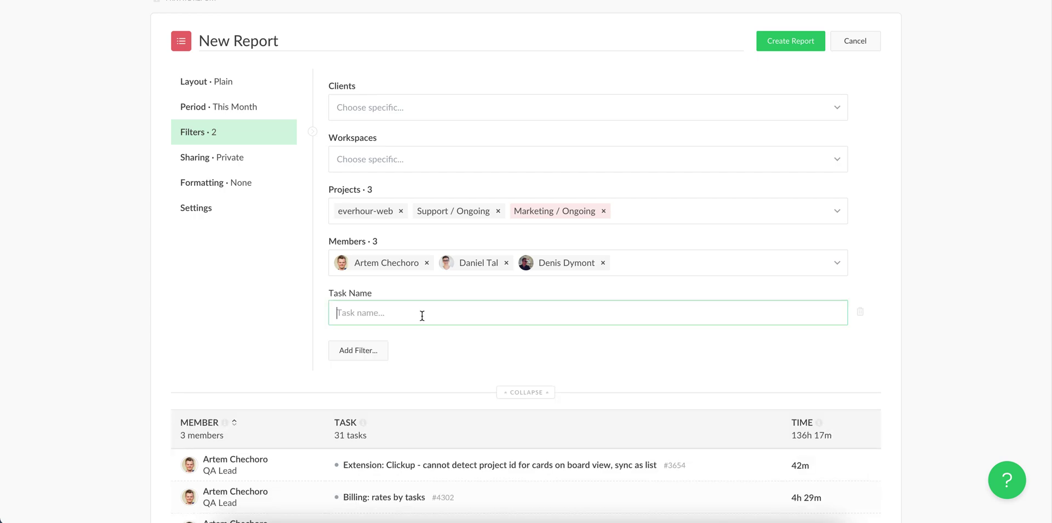
type("billing")
left_click(471, 348)
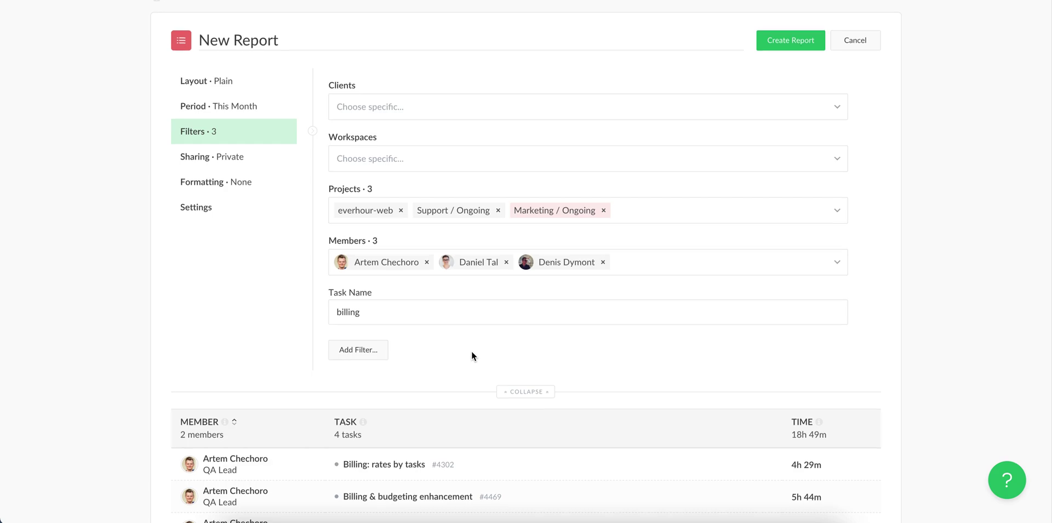
Step: Add a Time filter set to Is billable
scroll(471, 353, "down", 2)
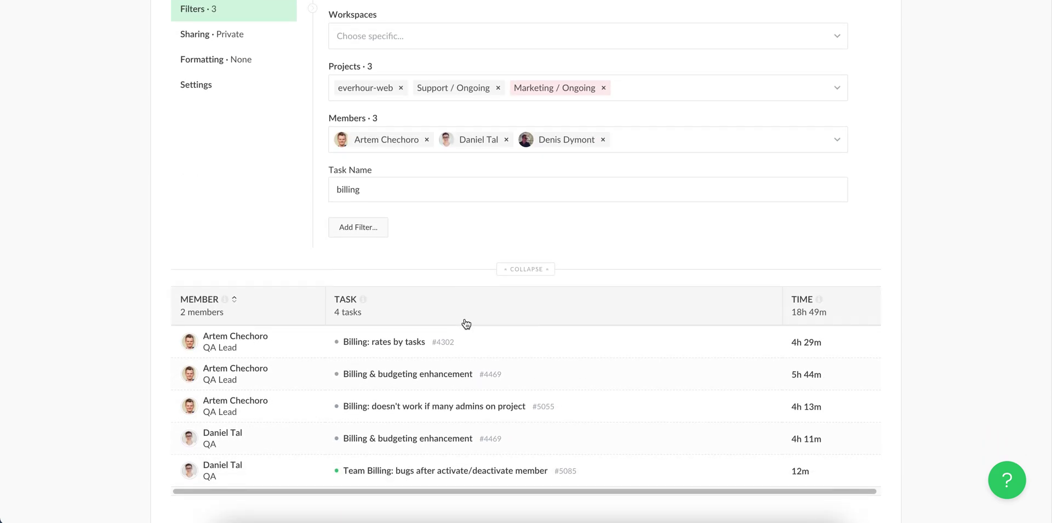
scroll(468, 322, "up", 3)
left_click(362, 372)
mouse_move(360, 448)
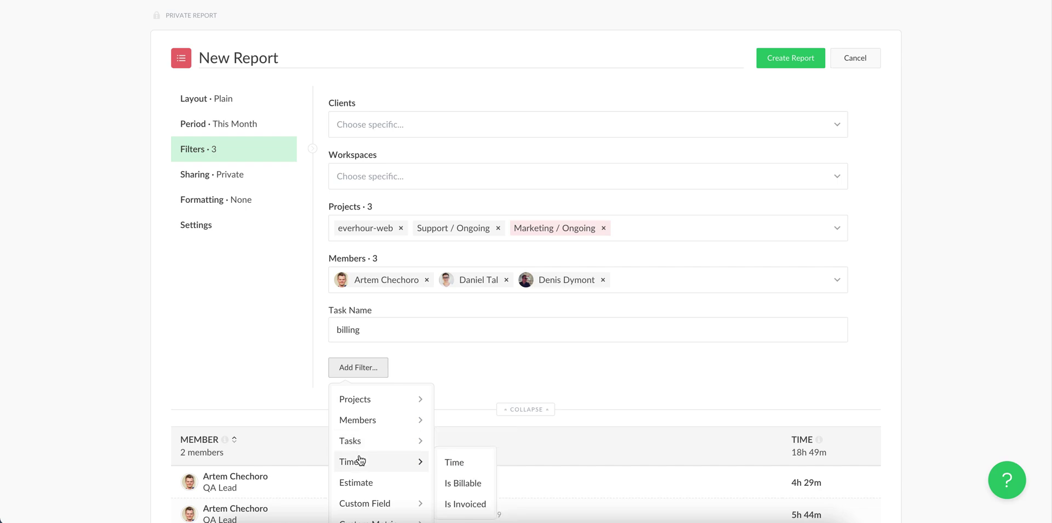
left_click(463, 486)
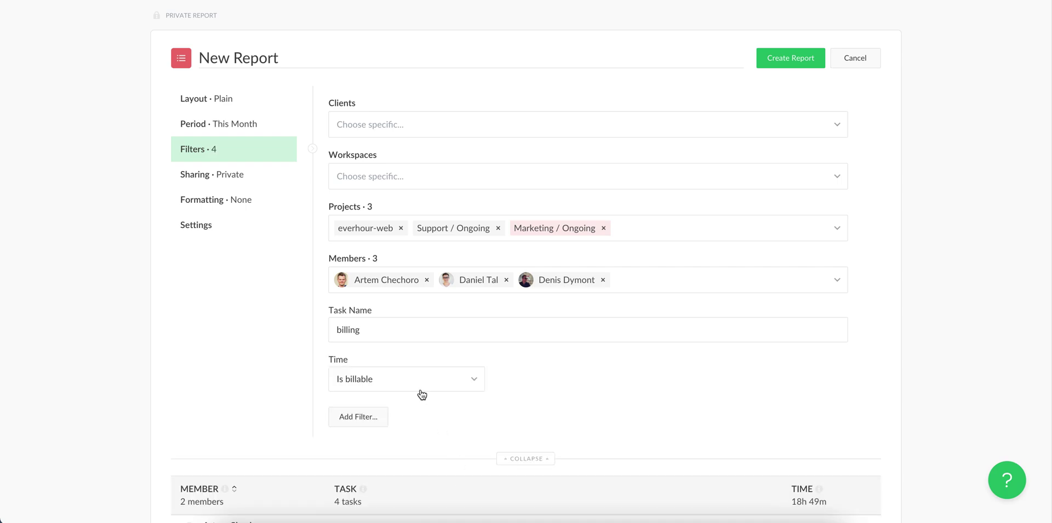
left_click(422, 382)
left_click(411, 425)
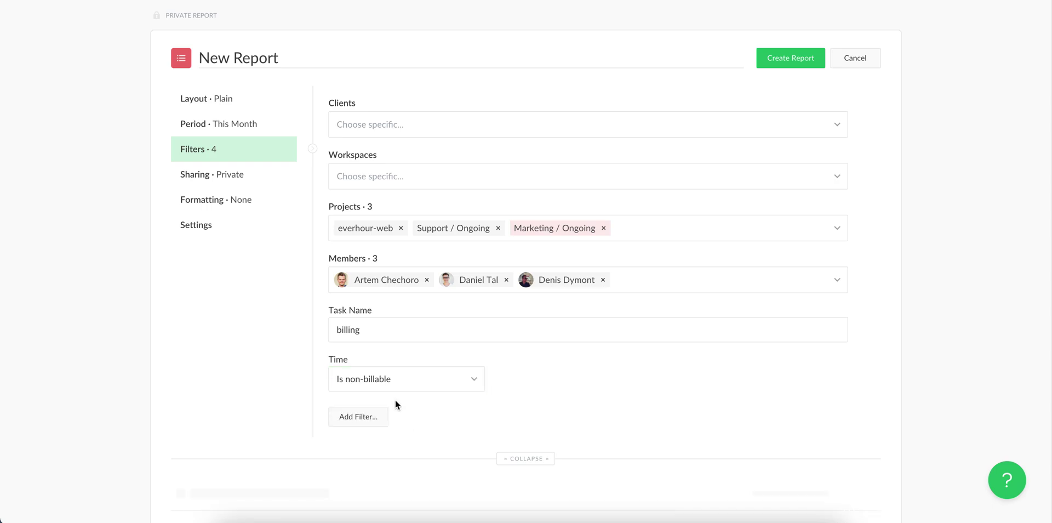
left_click(372, 373)
left_click(371, 402)
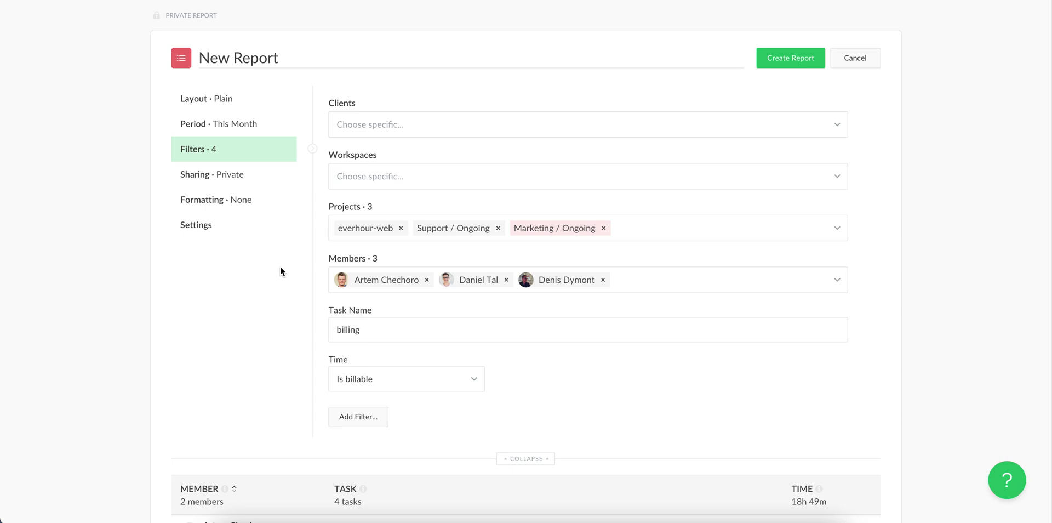
left_click(243, 182)
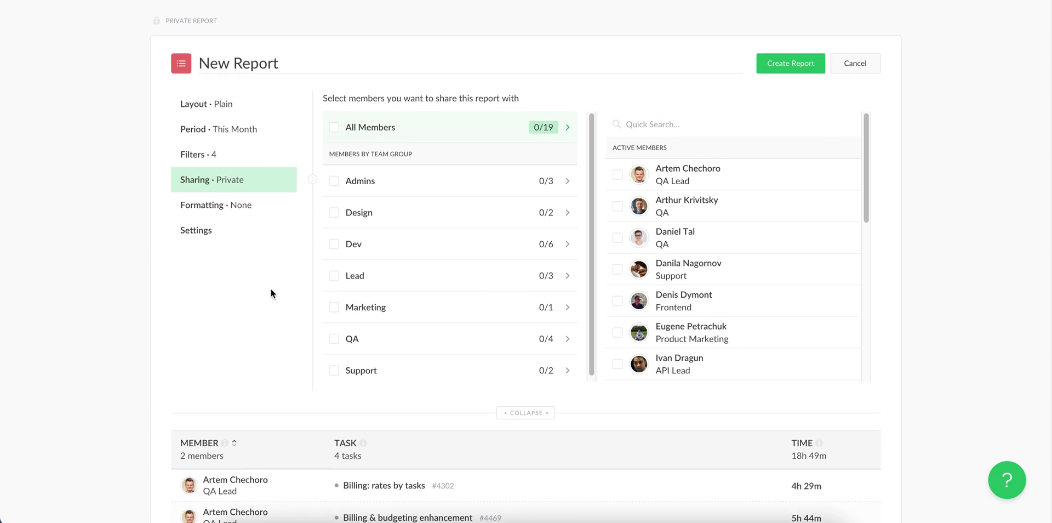
scroll(270, 288, "up", 2)
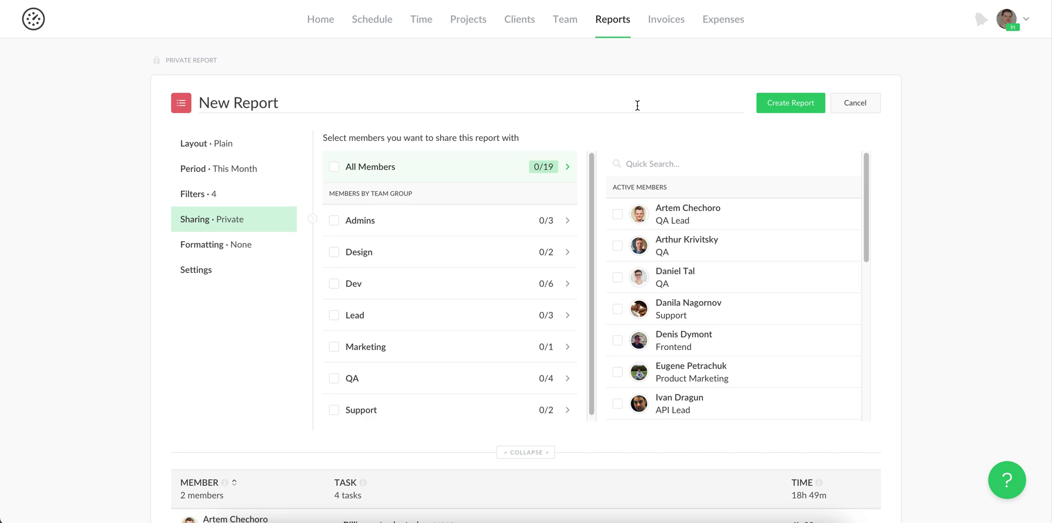
left_click(247, 249)
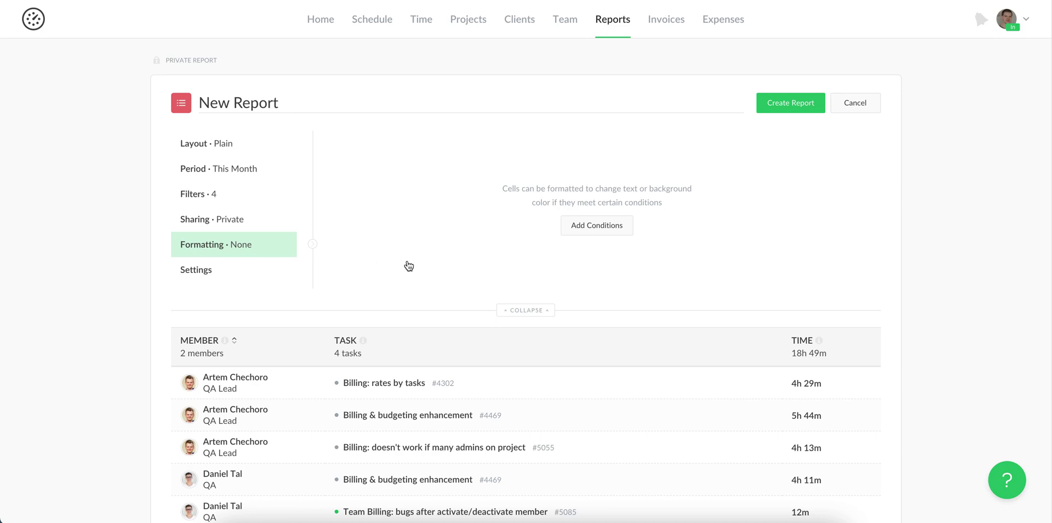
Step: Add a formatting rule highlighting Time values Greater Than 4h in red
left_click(587, 228)
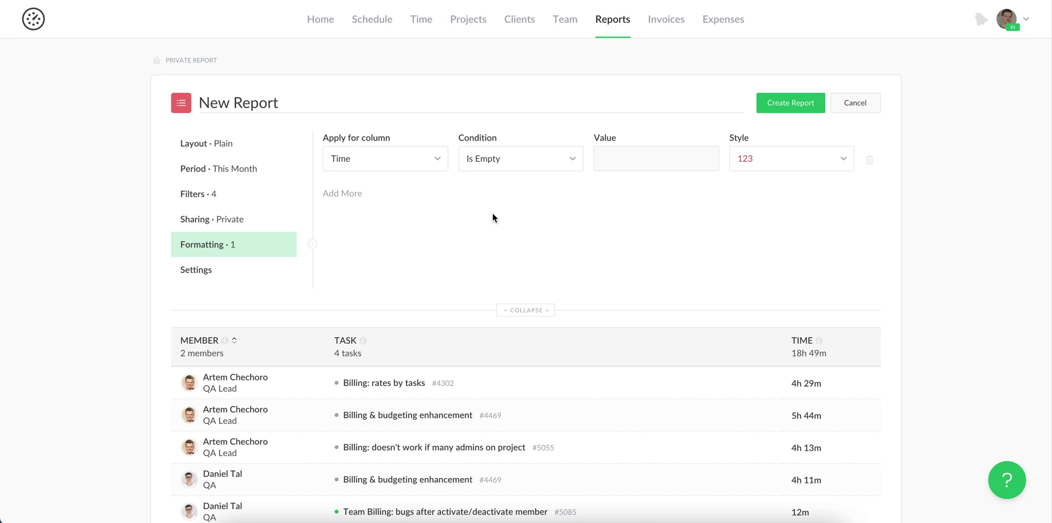
left_click(498, 163)
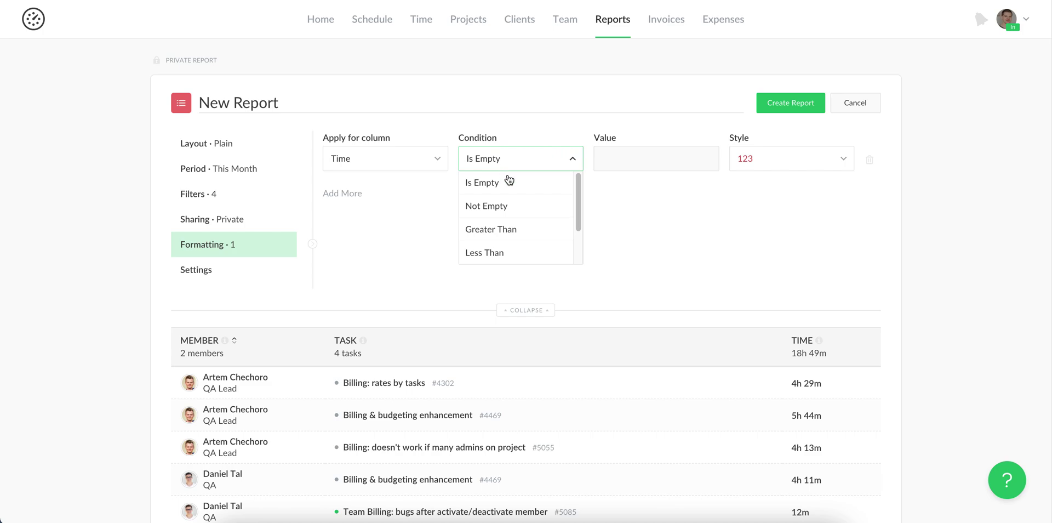
left_click(511, 227)
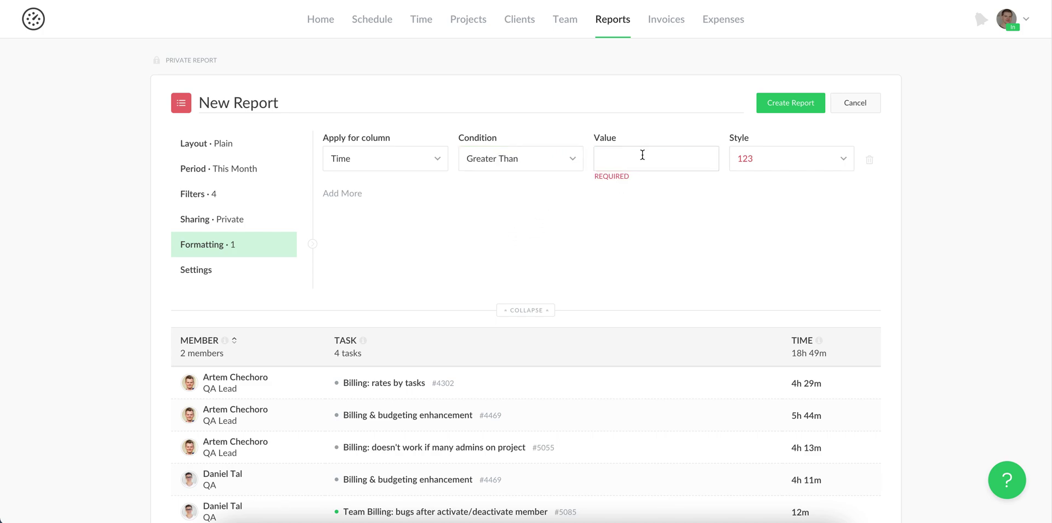
type("4h")
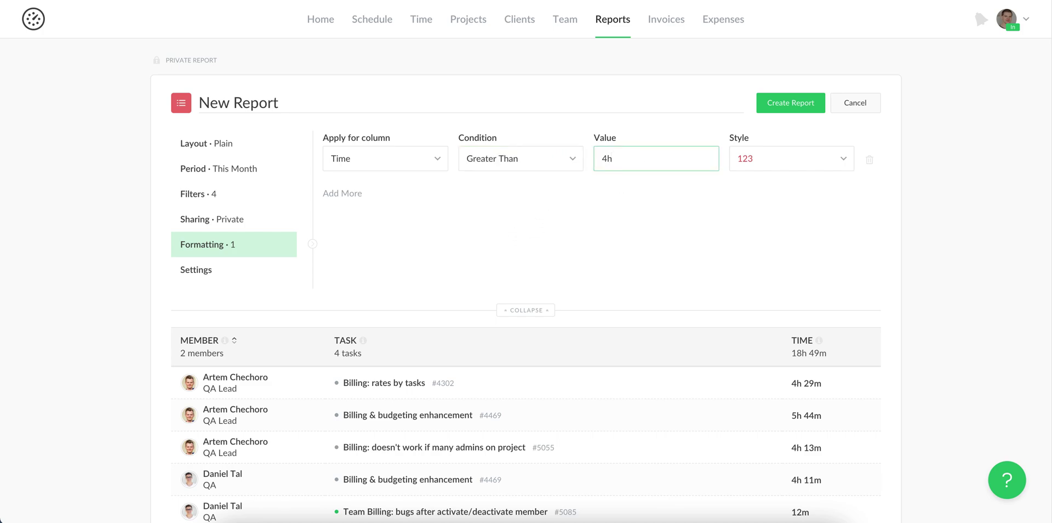
scroll(669, 443, "down", 2)
scroll(657, 235, "up", 2)
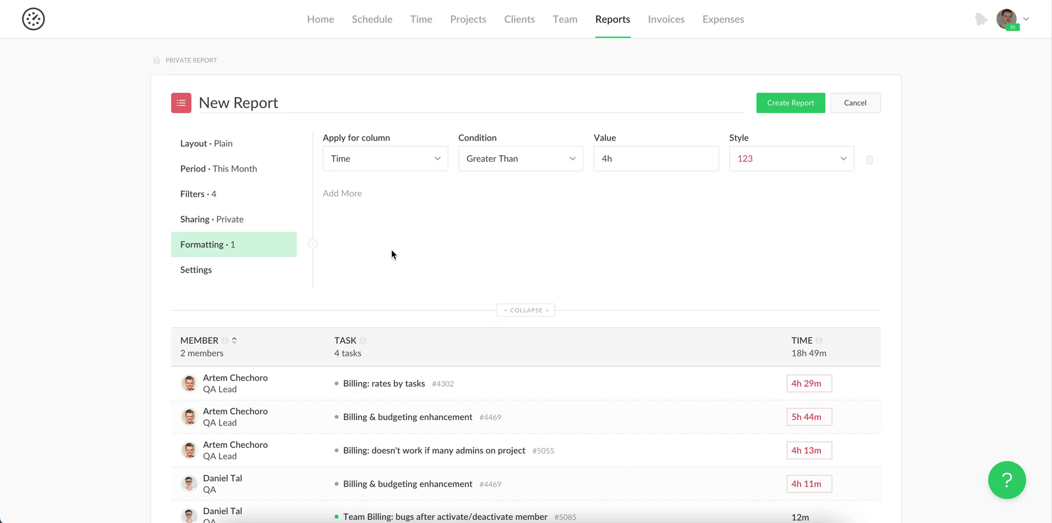
Step: Review the report's general settings, then create the report as 'New Report'
left_click(228, 274)
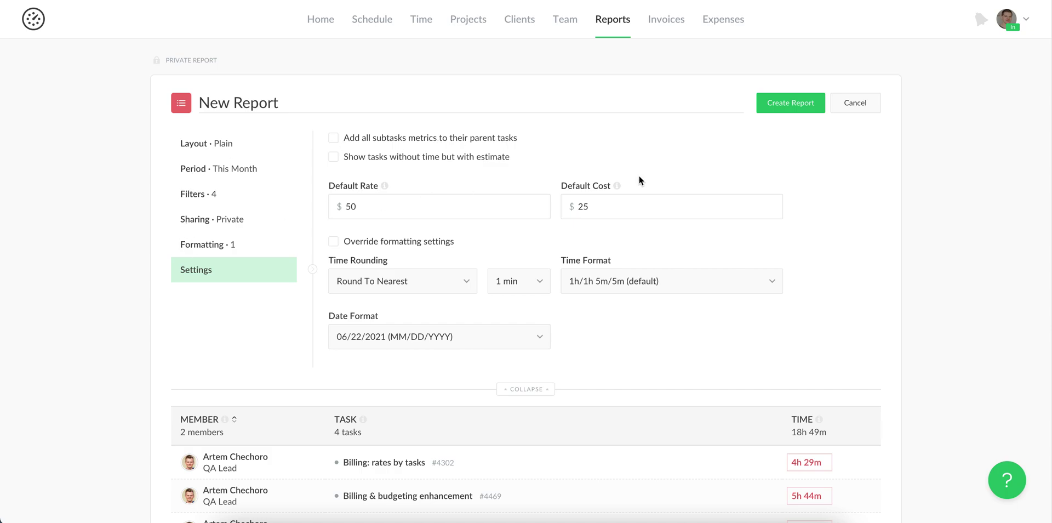
left_click(782, 104)
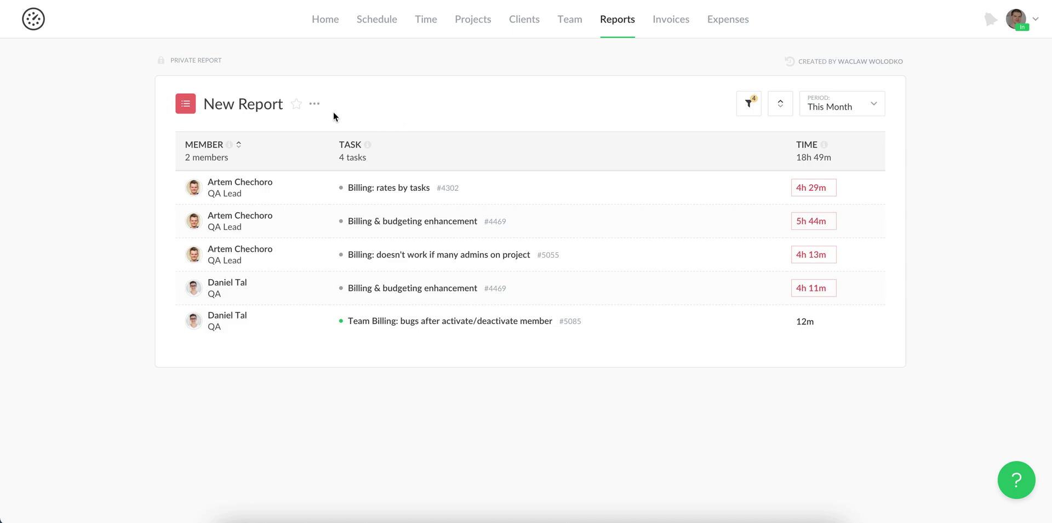
left_click(315, 106)
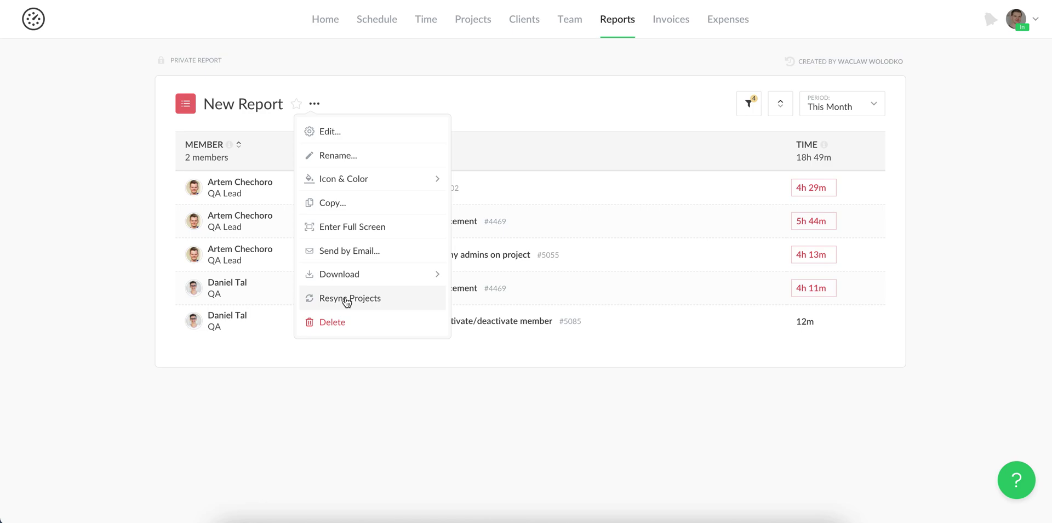
left_click(415, 90)
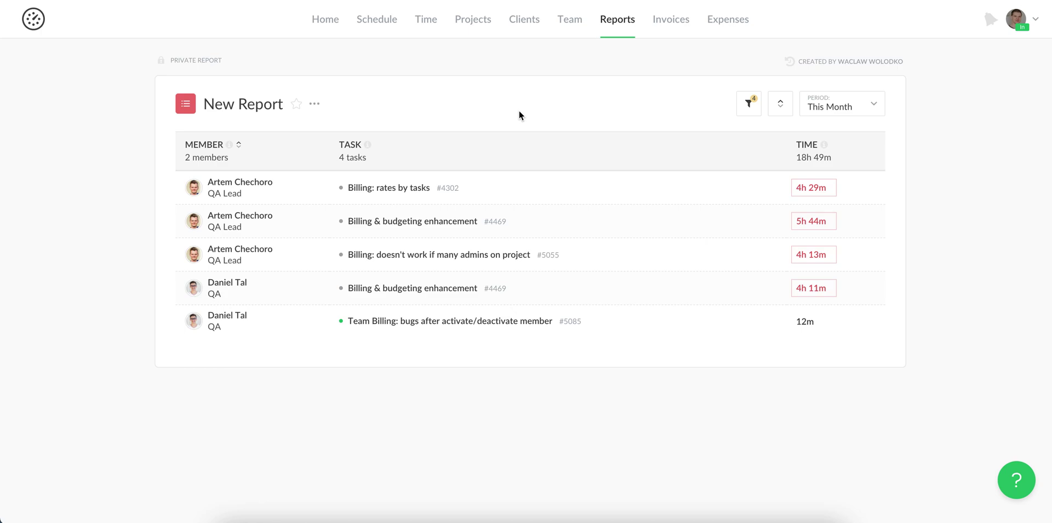
left_click(315, 104)
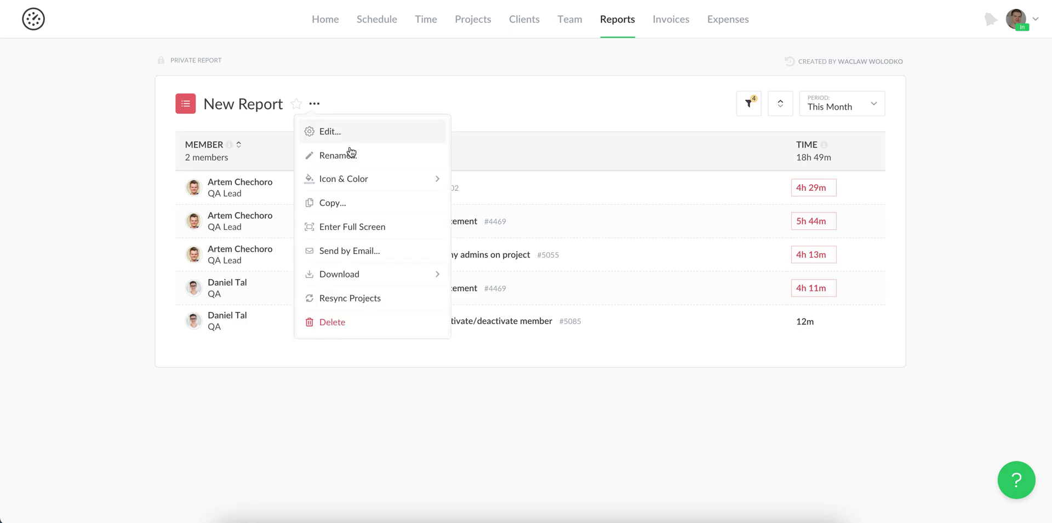
Step: Preview a yellow rocket icon for the report, then discard the change
left_click(344, 180)
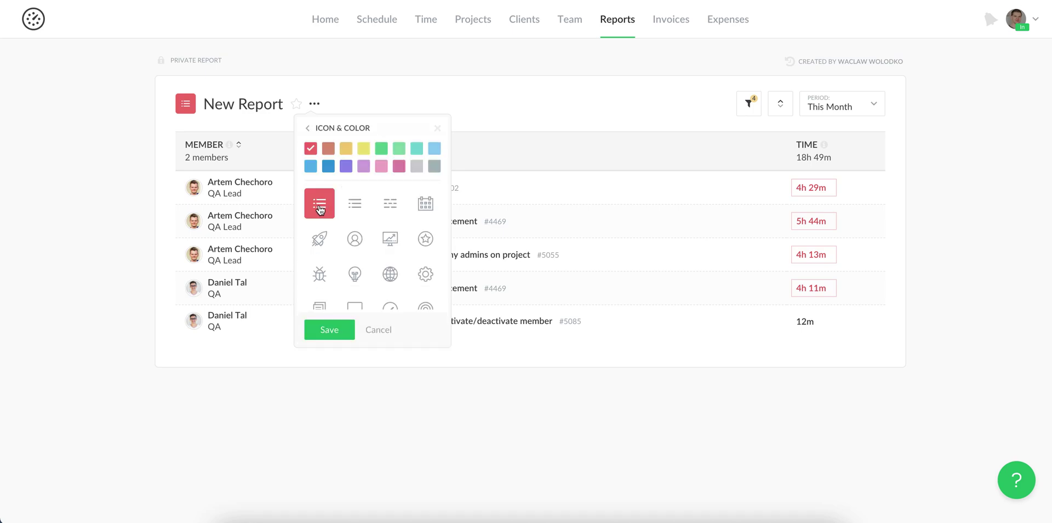
left_click(321, 247)
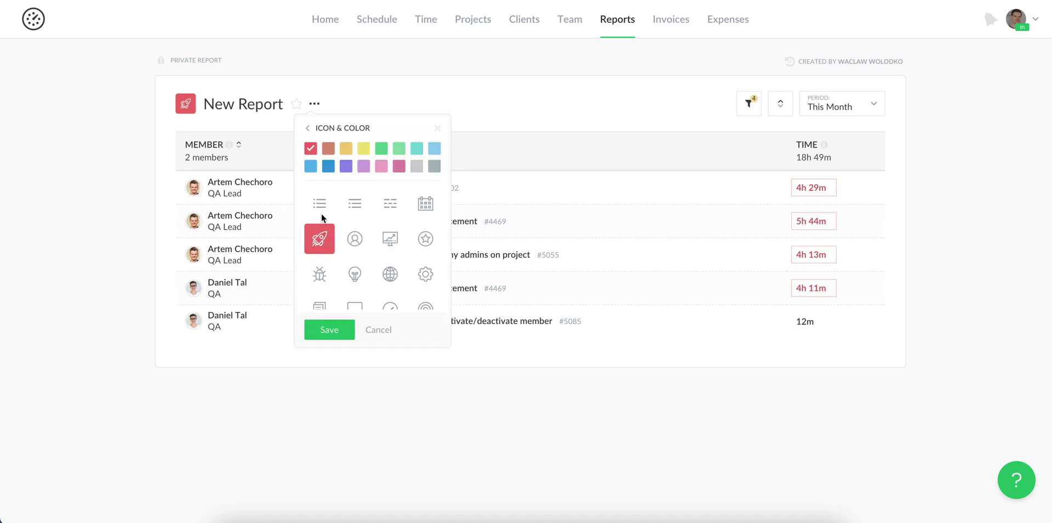
left_click(346, 148)
left_click(307, 129)
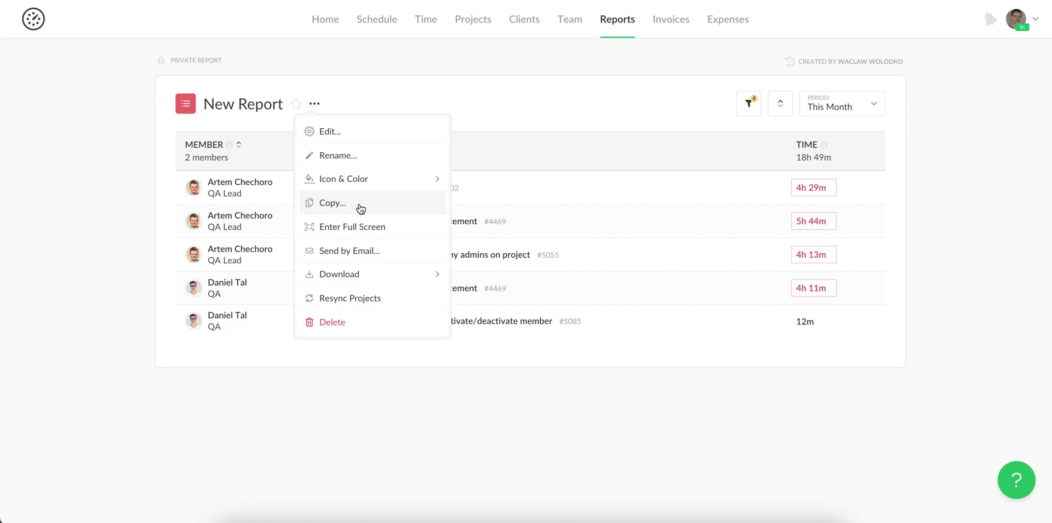
Step: Look at the recurring Send by Email options and close them without sending
left_click(386, 256)
left_click(582, 144)
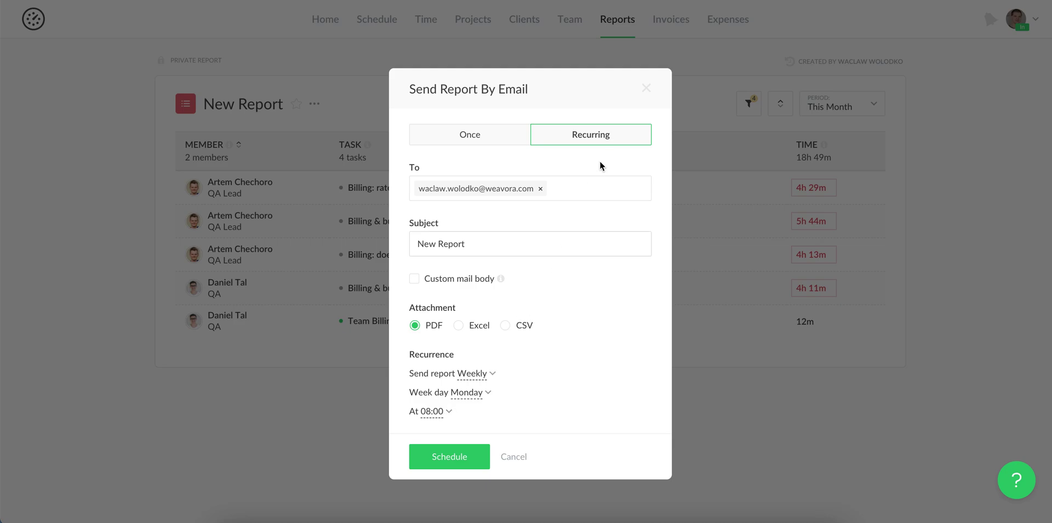
left_click(647, 88)
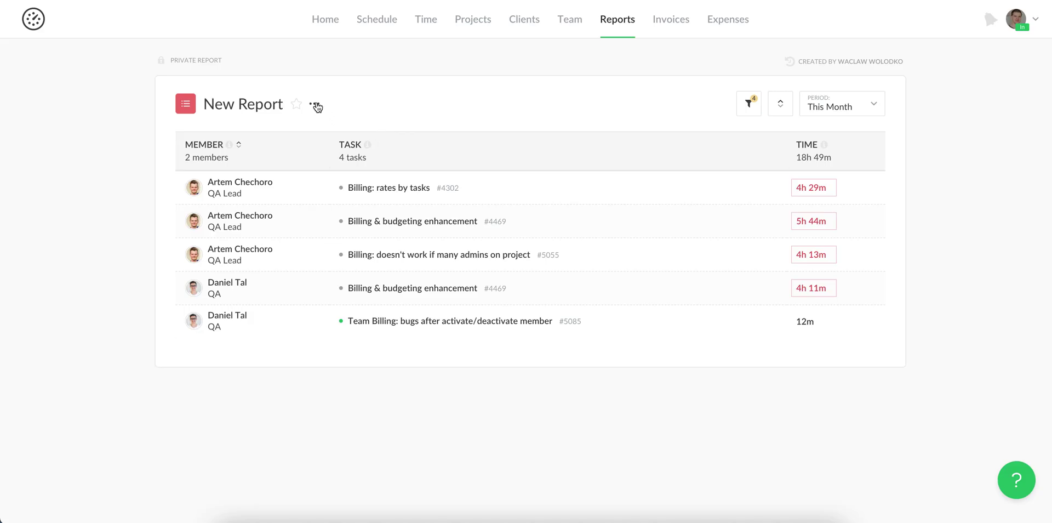
Step: Reopen the report's projects, members, task name and billable filters for editing
left_click(314, 104)
mouse_move(366, 277)
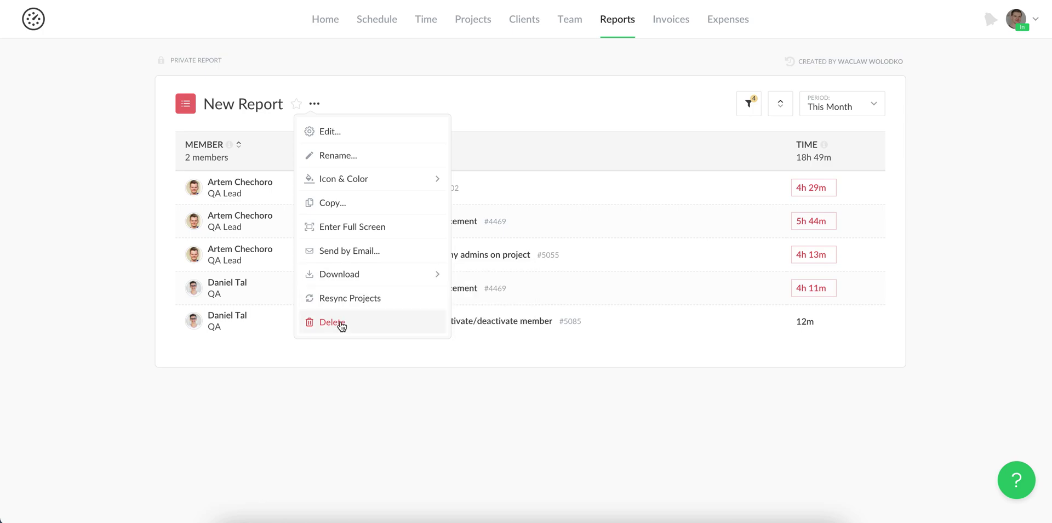
left_click(526, 98)
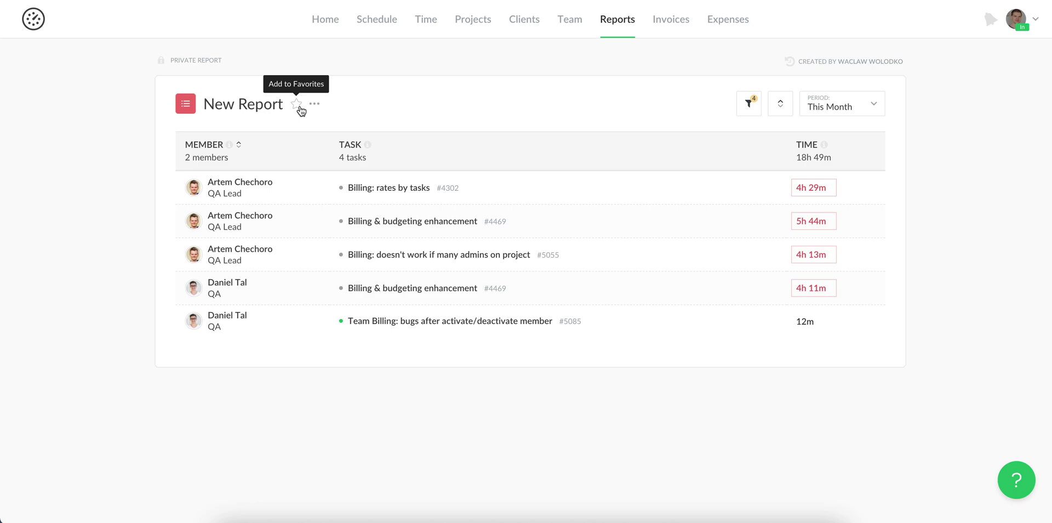
left_click(751, 104)
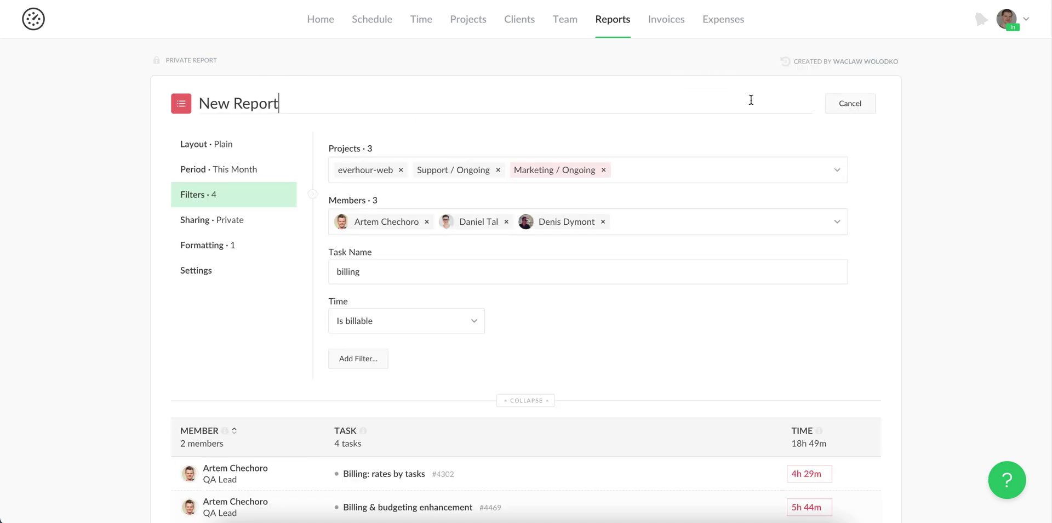
Step: Remove Marketing / Ongoing from the project filter and update the saved report
left_click(604, 169)
left_click(777, 107)
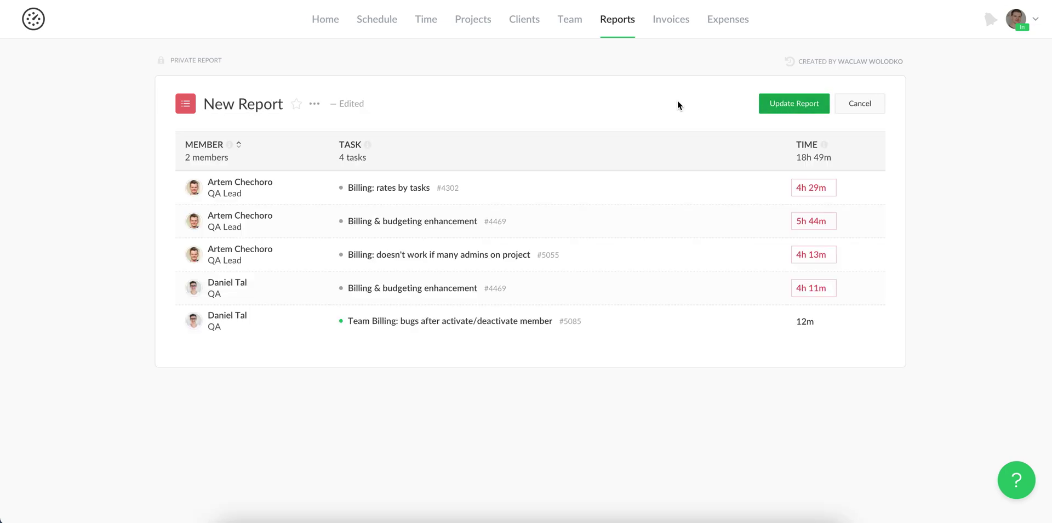
left_click(794, 104)
left_click(790, 110)
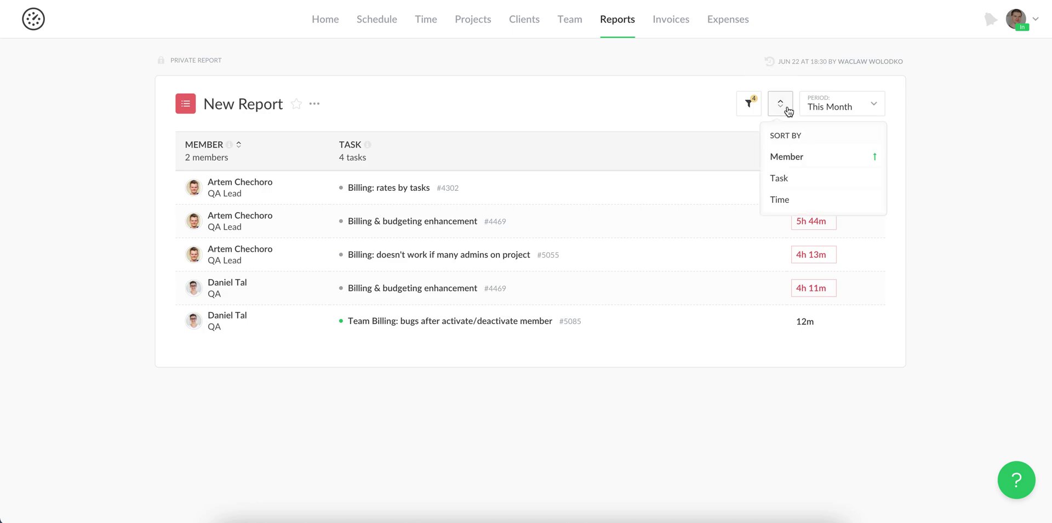
Step: Sort the This Month report by Member, then narrow the Task and Member columns
left_click(788, 158)
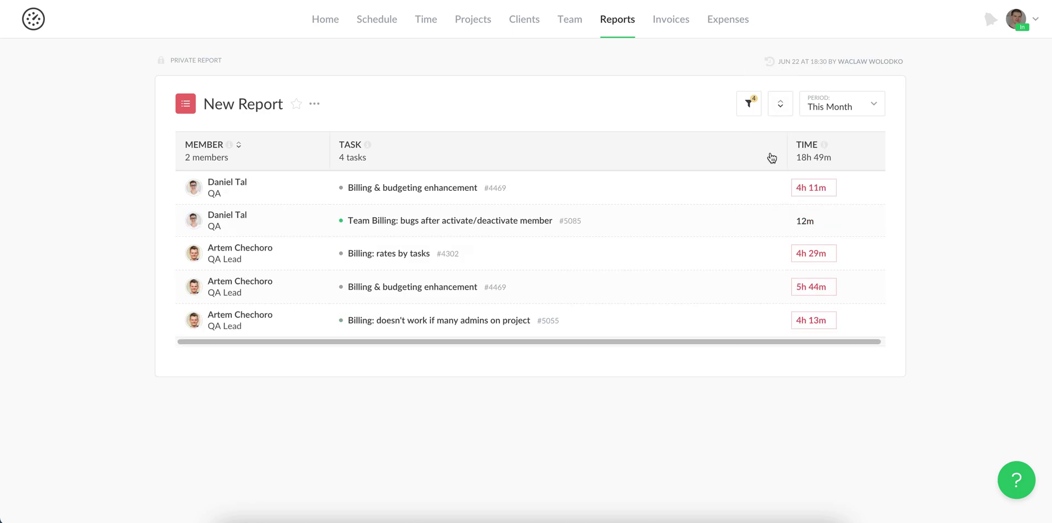
left_click(826, 111)
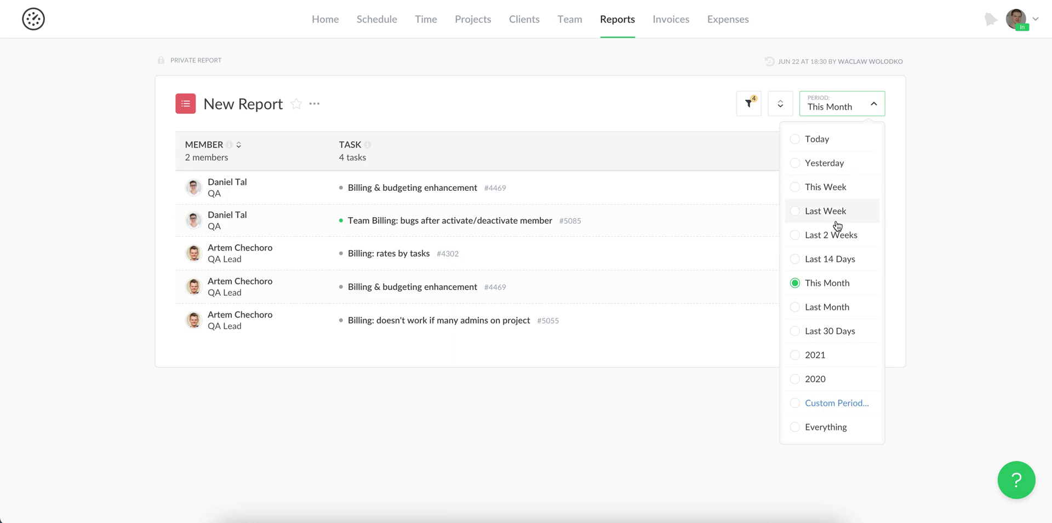
left_click(597, 97)
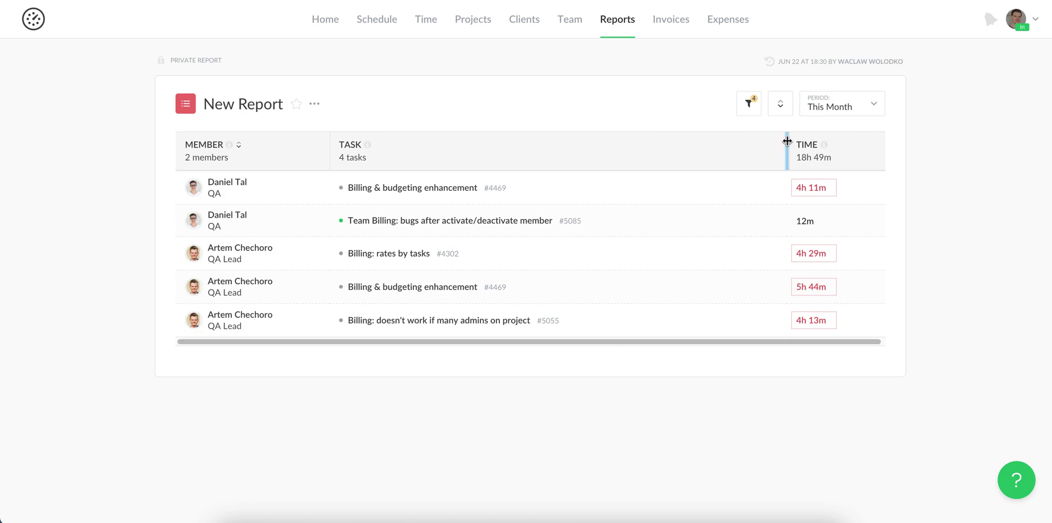
left_click_drag(787, 141, 677, 150)
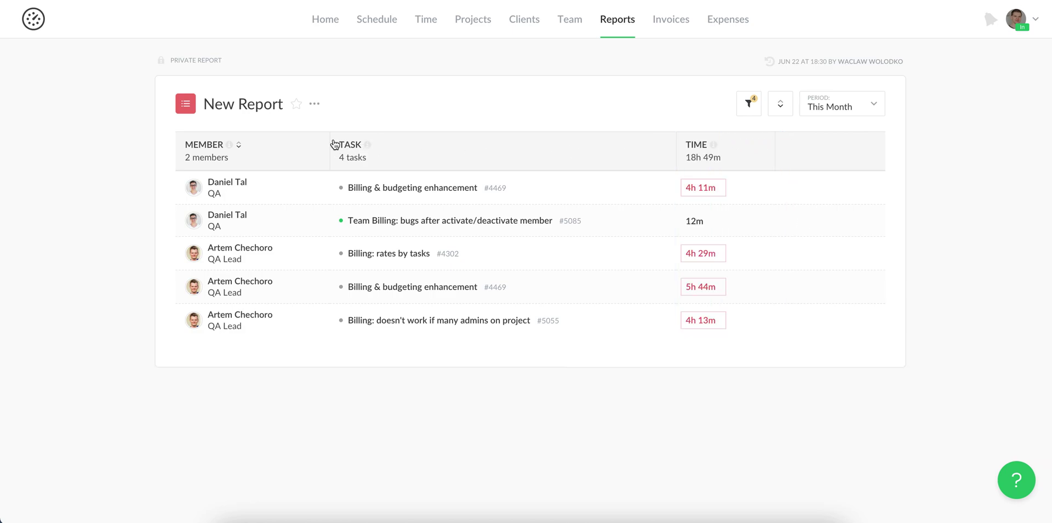
left_click_drag(329, 138, 297, 141)
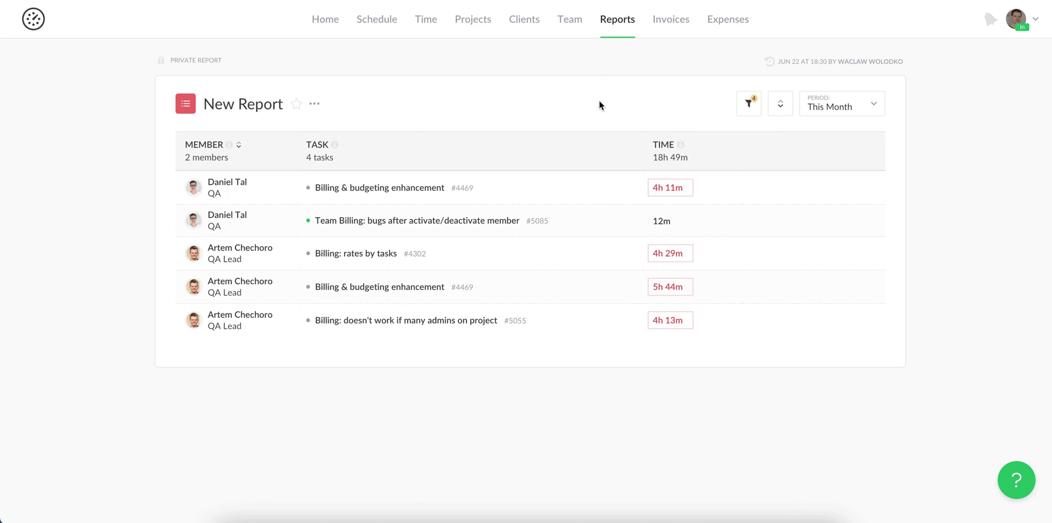